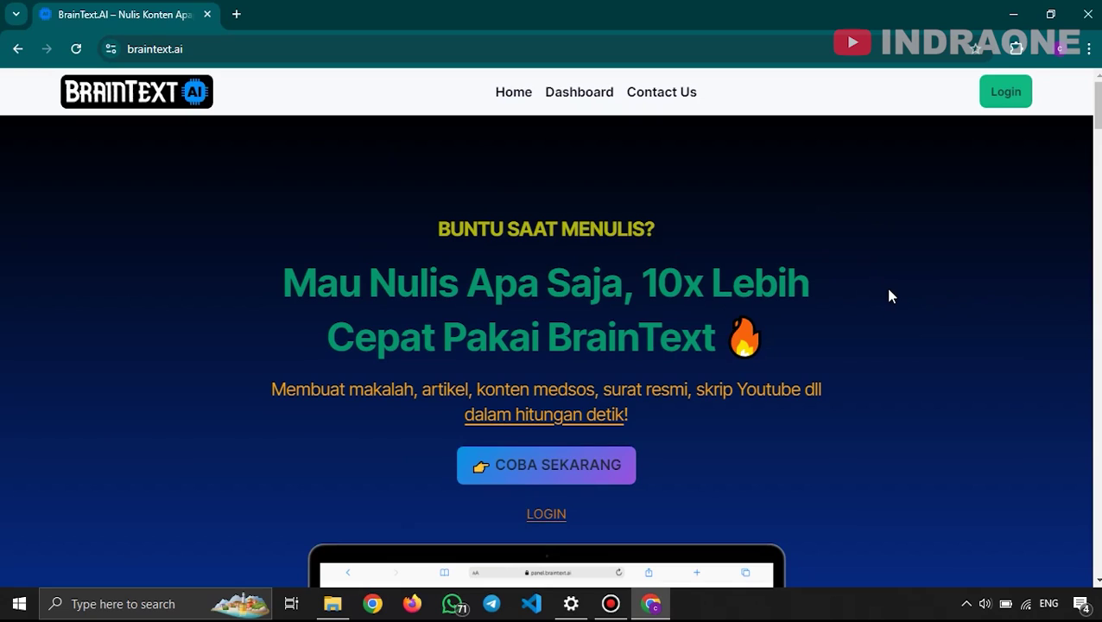
# Open the BrainText registration page and examine the Google sign-up option and the e-mail registration form.
pyautogui.click(608, 481)
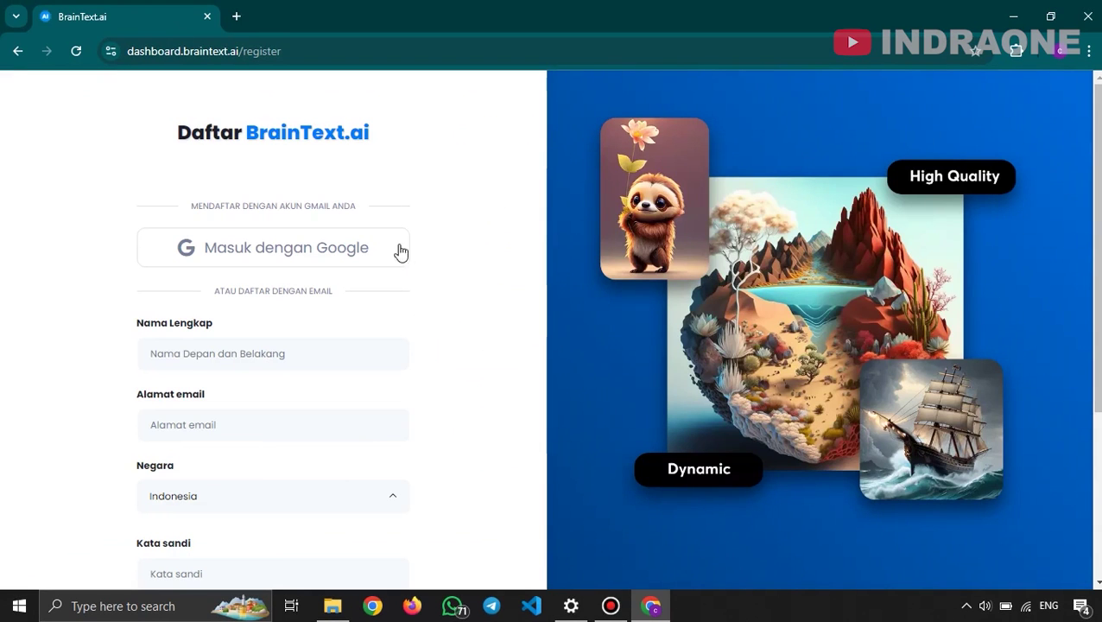
pyautogui.click(389, 352)
pyautogui.scroll(-1, 393, 352)
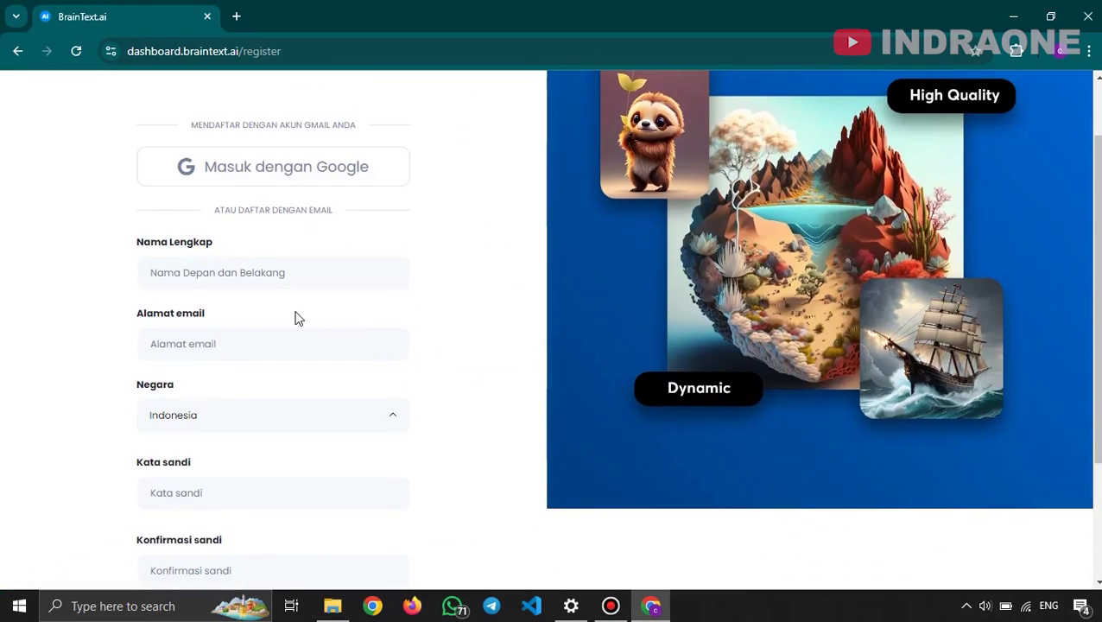
pyautogui.scroll(-2, 296, 316)
pyautogui.scroll(-1, 458, 388)
pyautogui.scroll(2, 459, 385)
pyautogui.scroll(1, 460, 394)
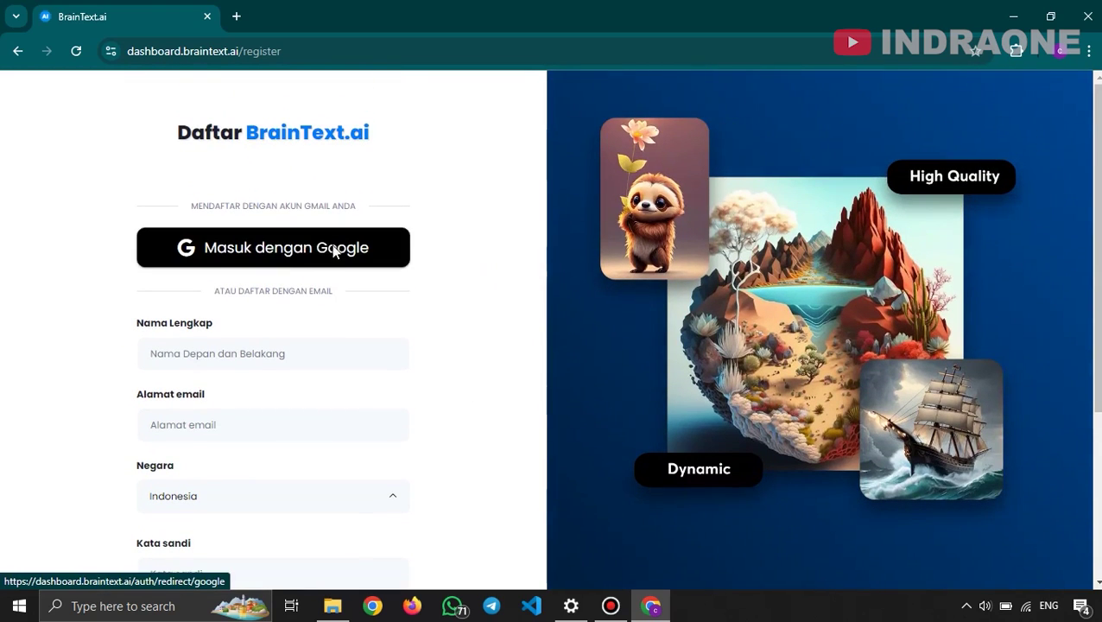
pyautogui.scroll(-3, 449, 324)
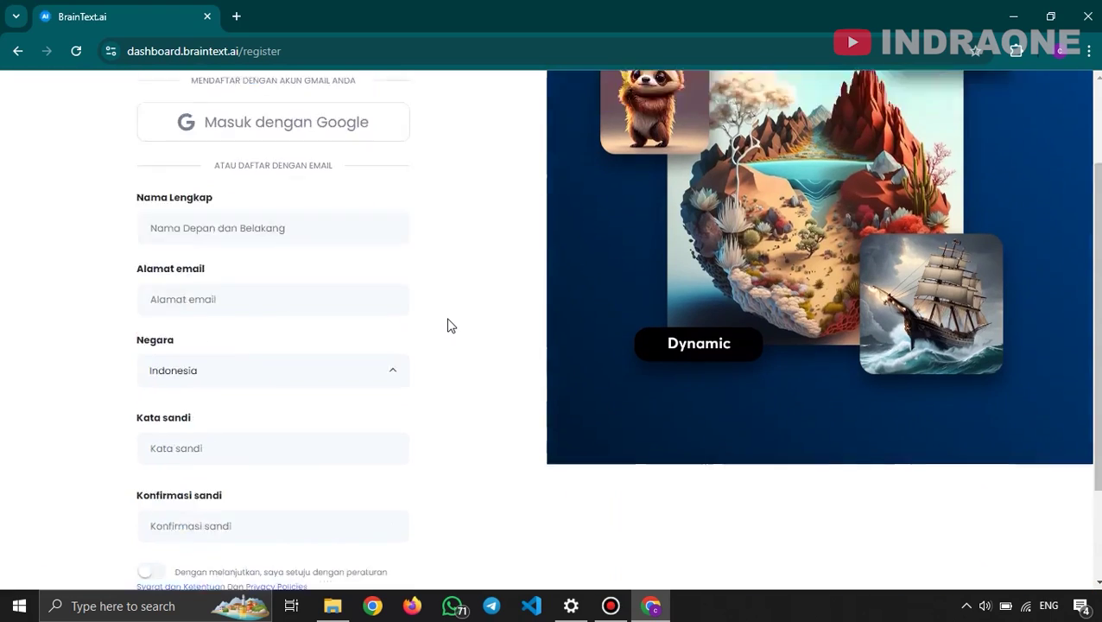
pyautogui.click(290, 522)
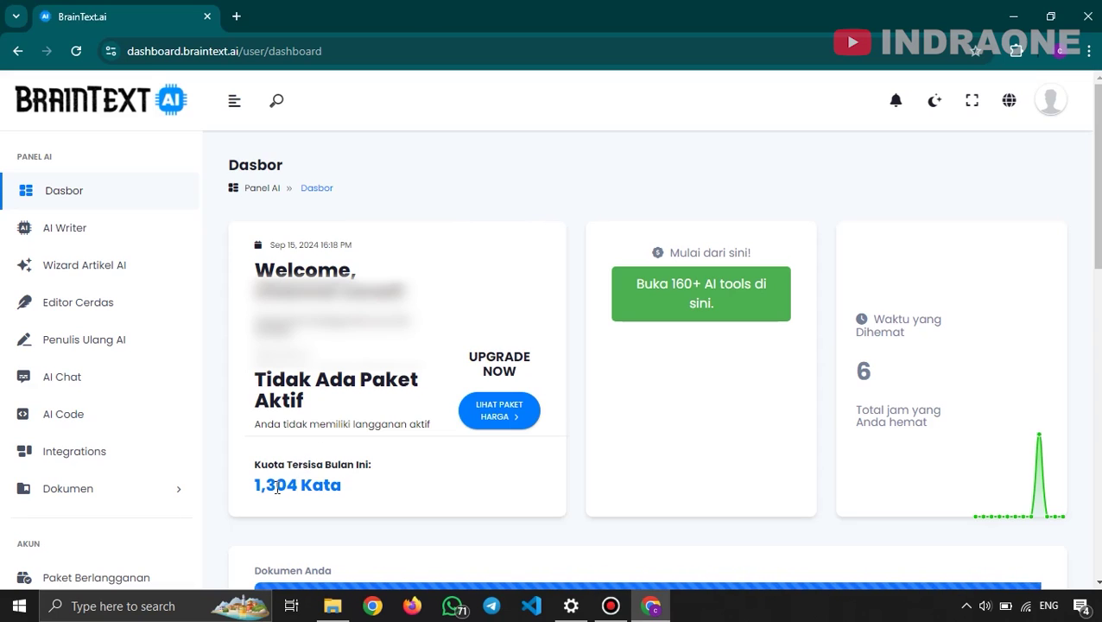
# Check the remaining monthly word quota of the current plan on the dashboard.
pyautogui.moveTo(354, 489); pyautogui.dragTo(253, 491)
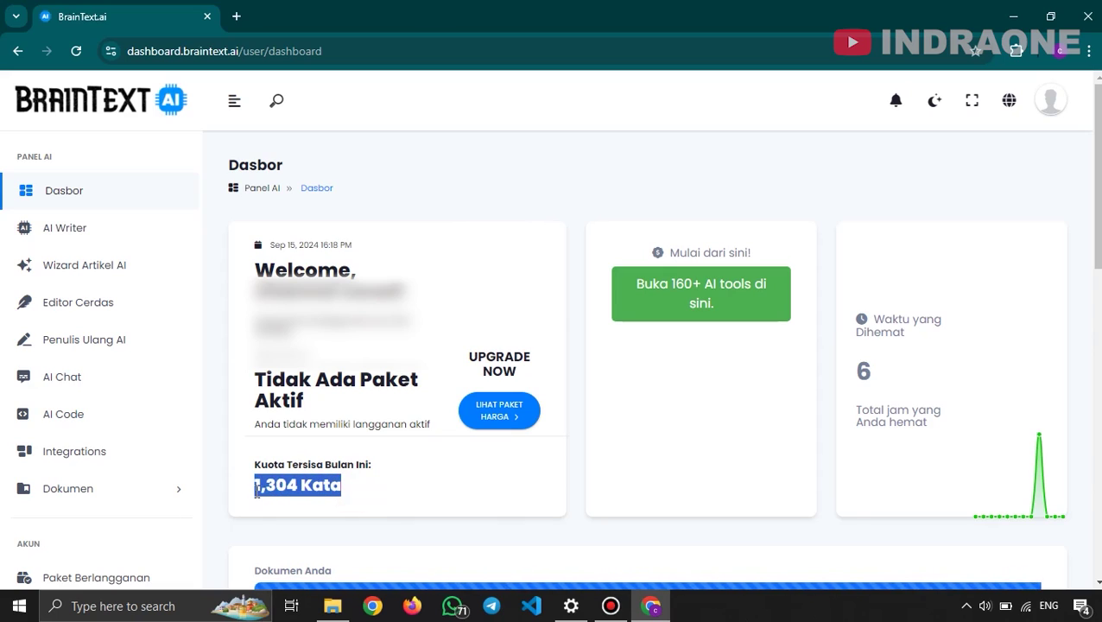
pyautogui.click(397, 446)
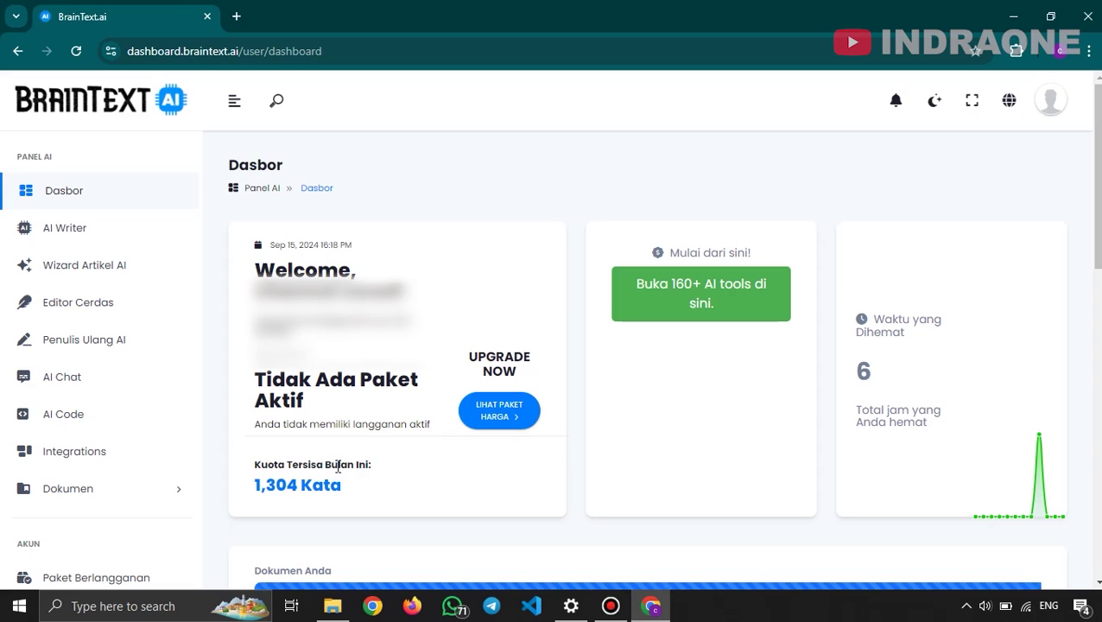
pyautogui.click(470, 472)
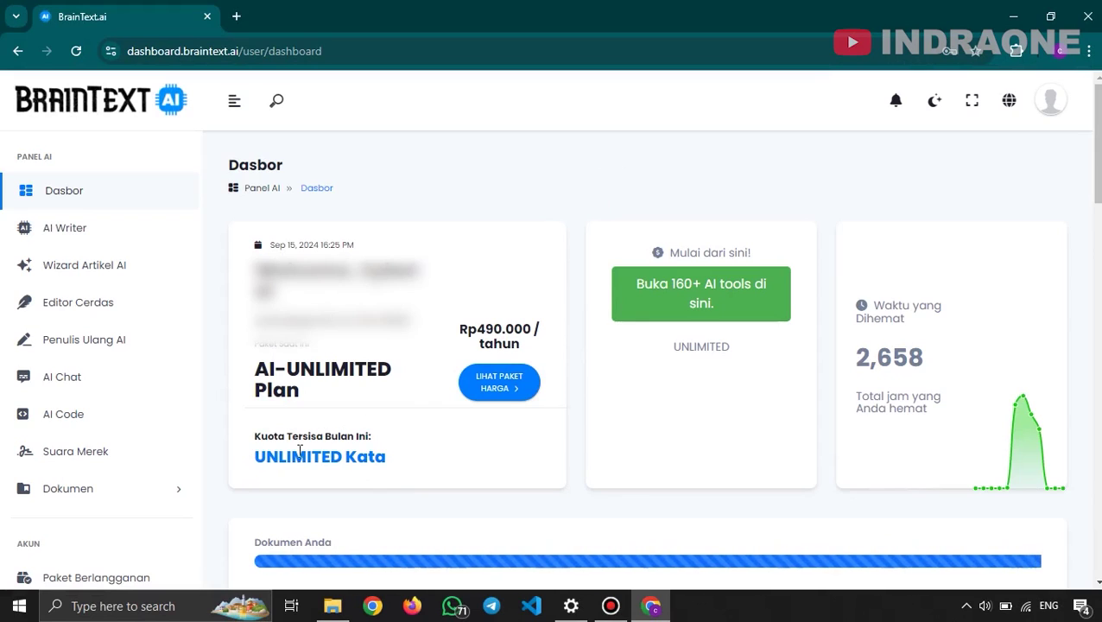
pyautogui.moveTo(257, 466); pyautogui.dragTo(383, 485)
pyautogui.click(438, 477)
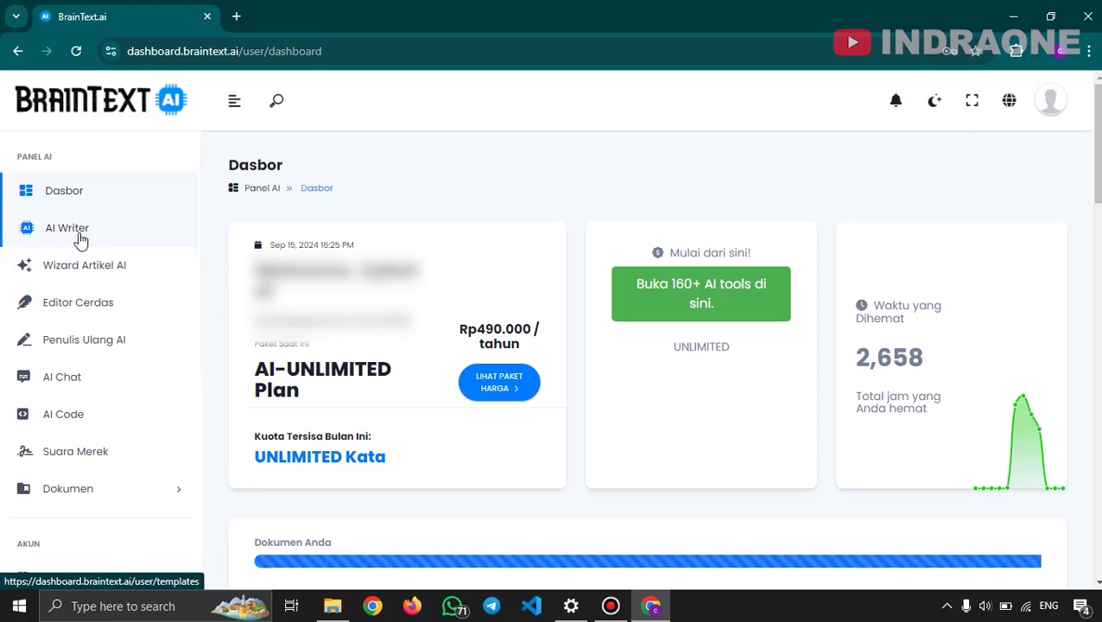
# Open AI Writer and examine the academic writing tools it offers, down to the Blog category.
pyautogui.click(78, 235)
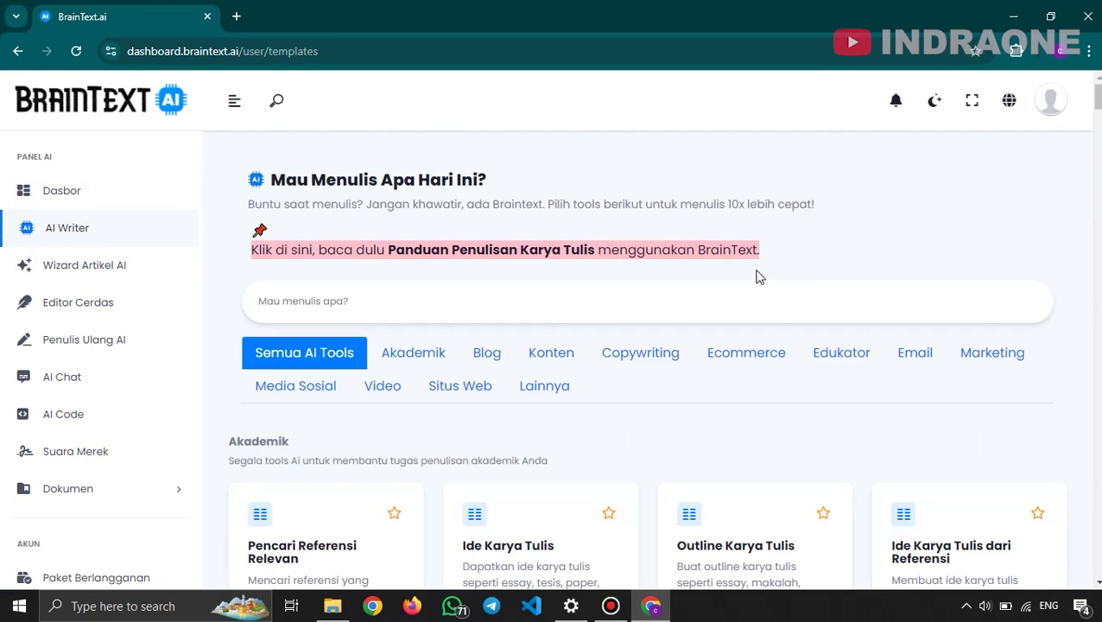
pyautogui.scroll(-2, 762, 287)
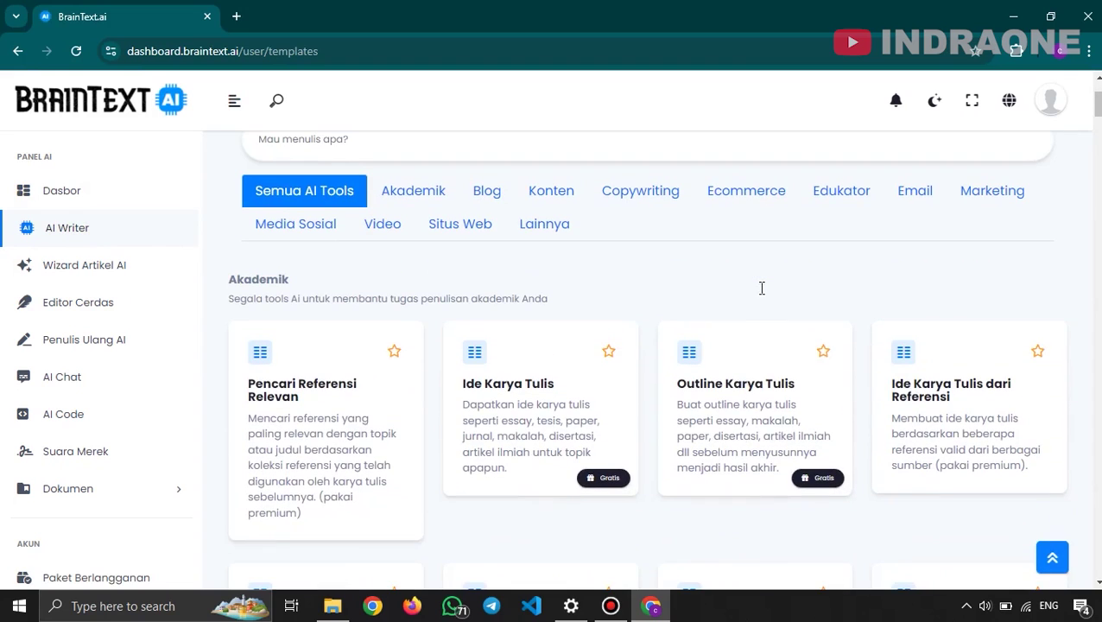
pyautogui.scroll(-2, 764, 298)
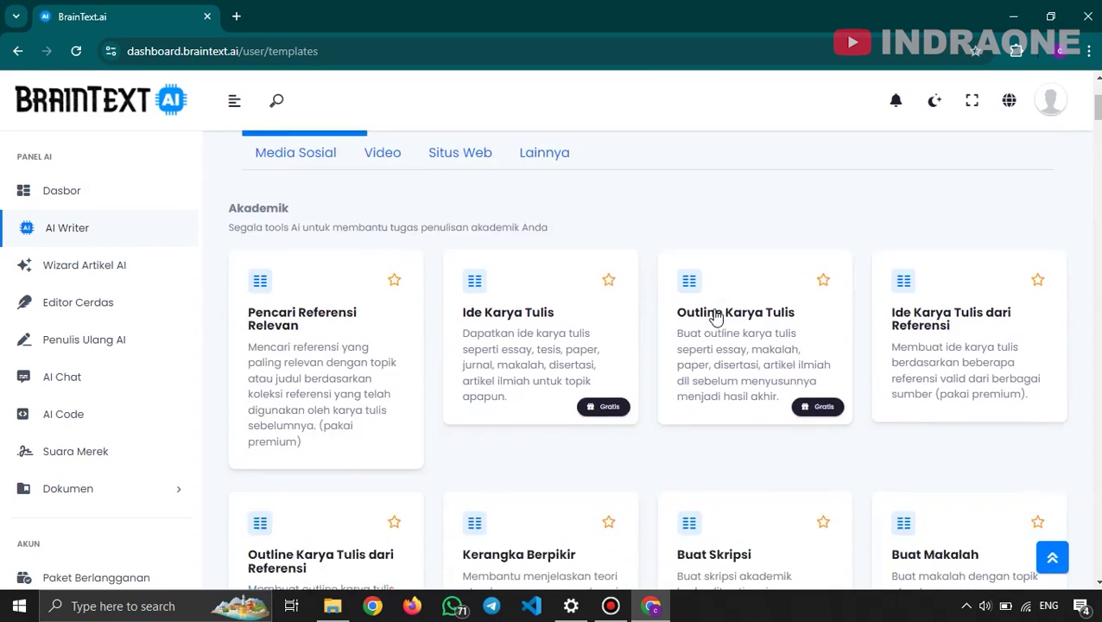
pyautogui.scroll(-7, 716, 318)
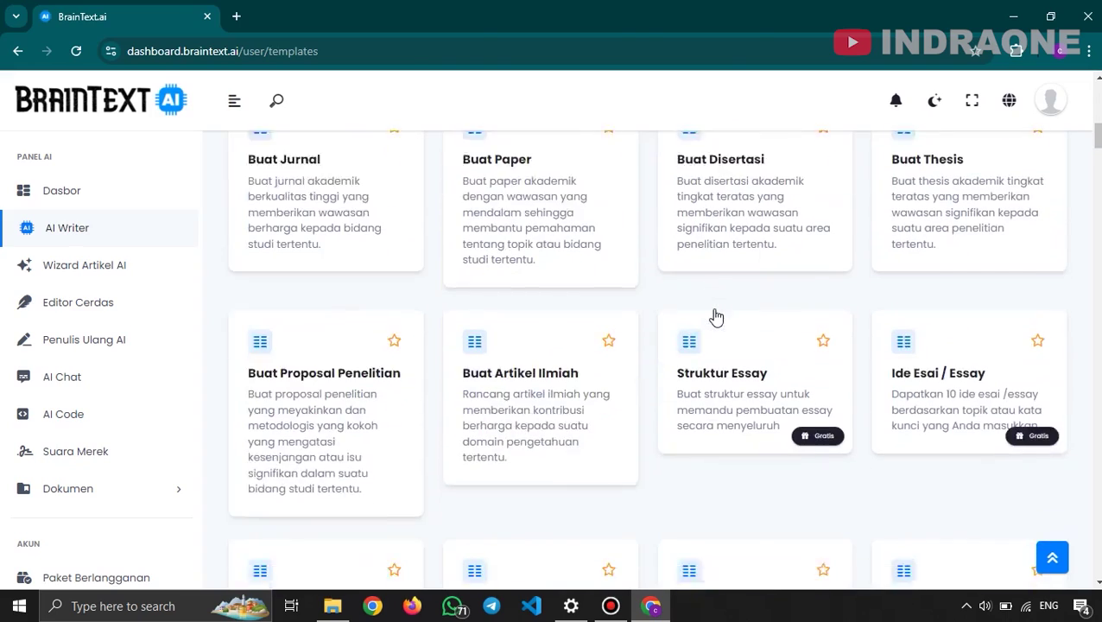
pyautogui.scroll(-4, 717, 318)
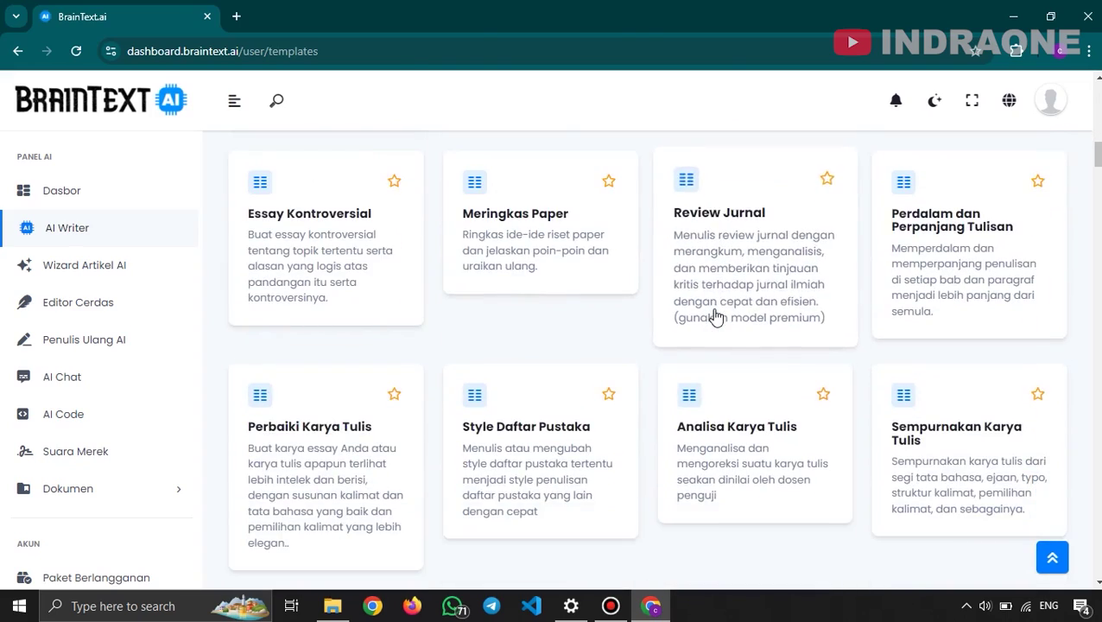
pyautogui.scroll(-2, 716, 318)
pyautogui.scroll(-6, 716, 318)
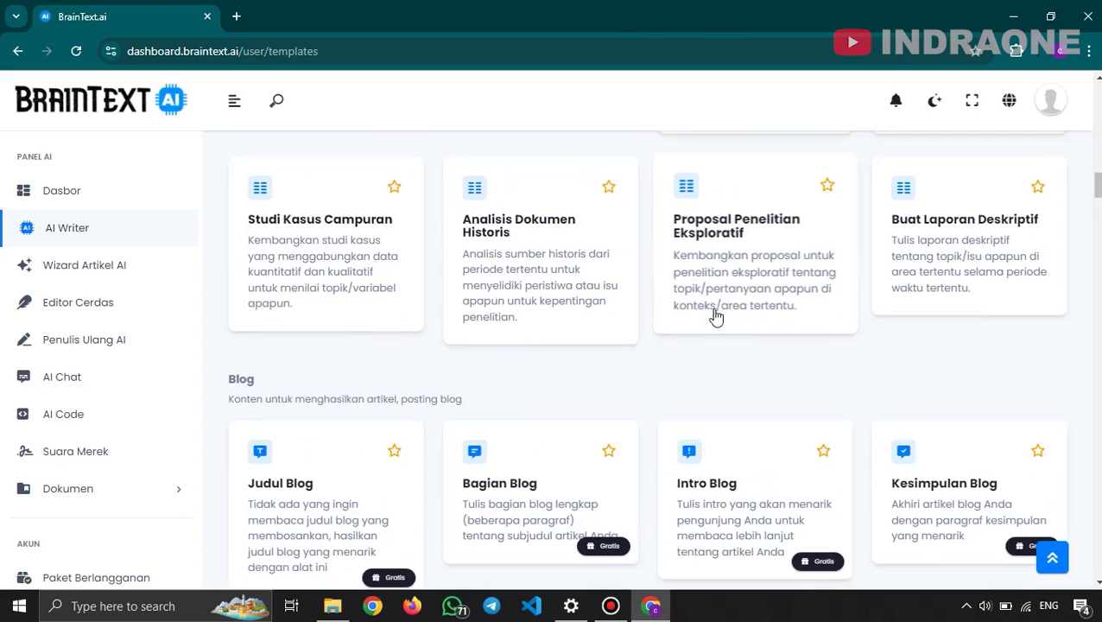
pyautogui.scroll(6, 762, 435)
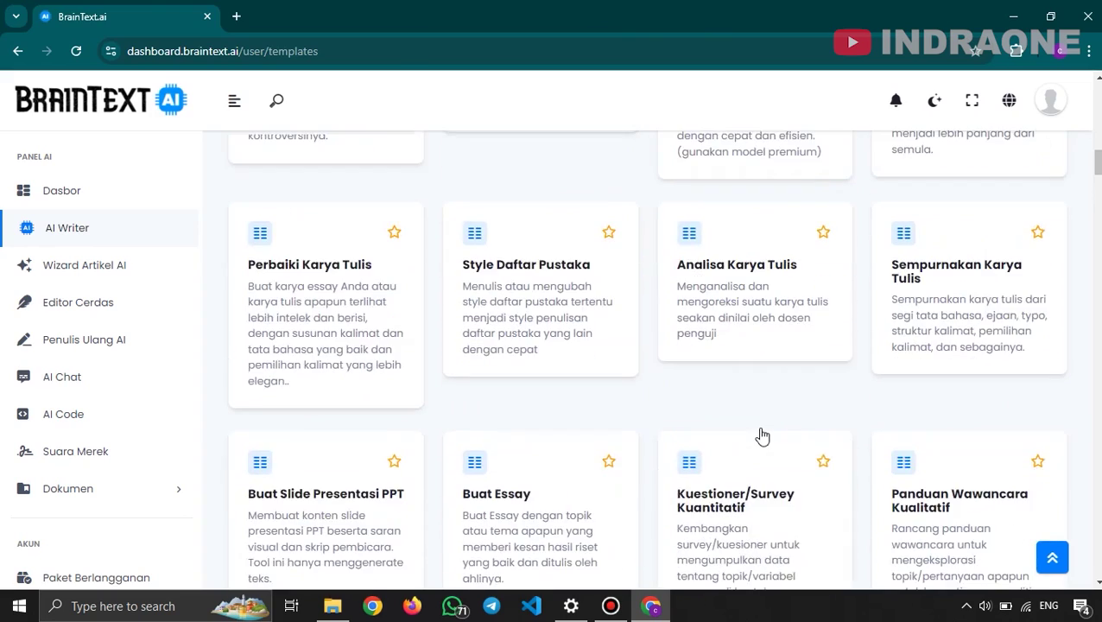
pyautogui.scroll(8, 762, 437)
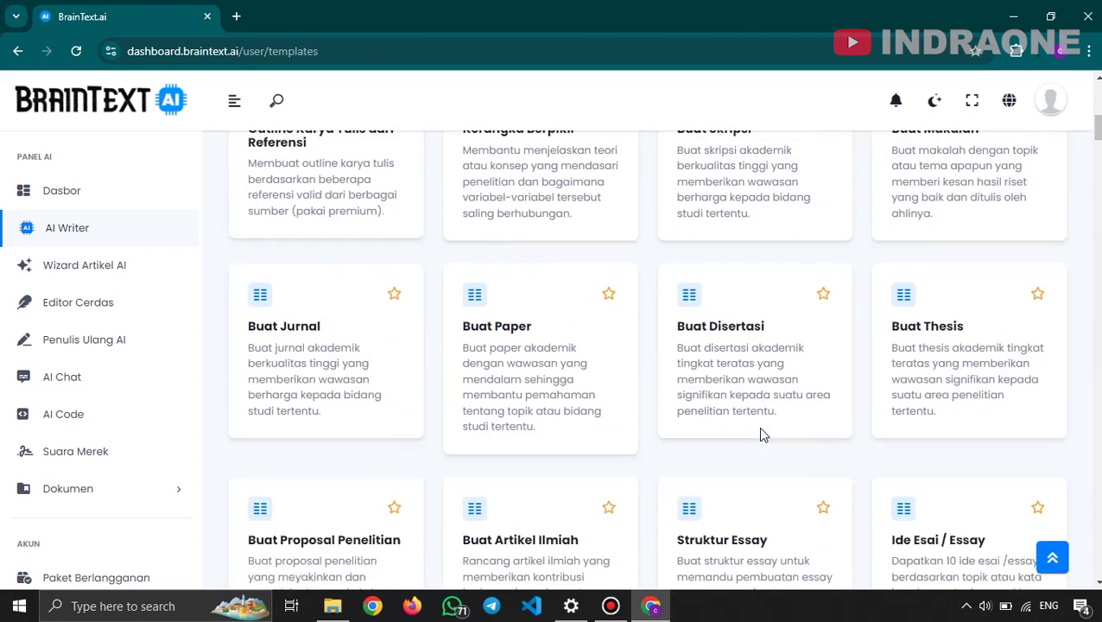
pyautogui.scroll(4, 762, 436)
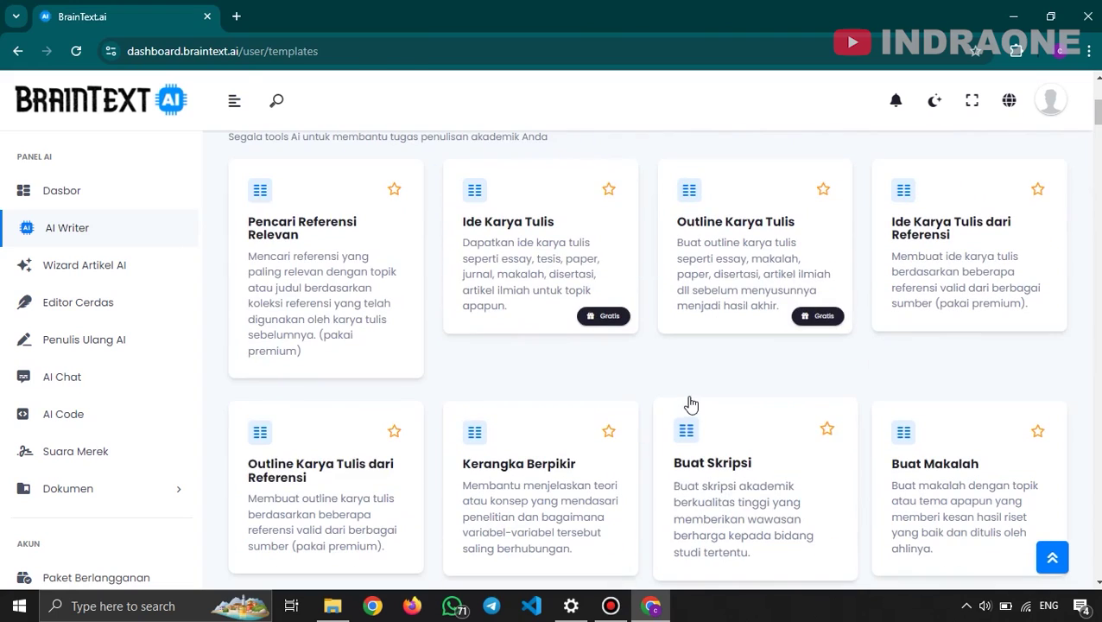
pyautogui.scroll(1, 672, 400)
pyautogui.scroll(-3, 672, 402)
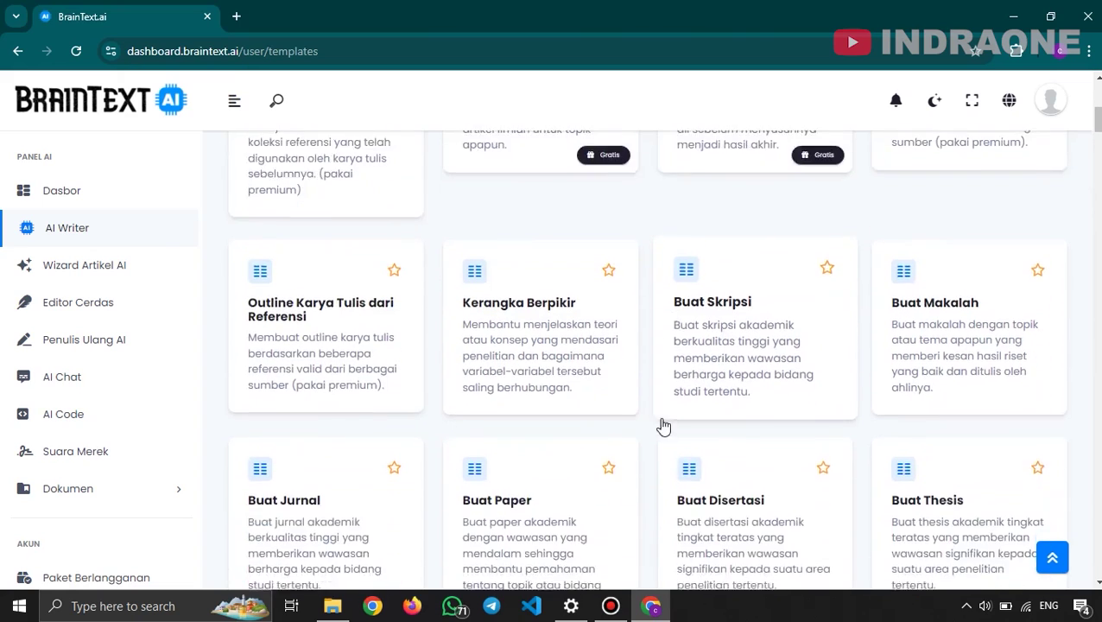
pyautogui.scroll(2, 665, 424)
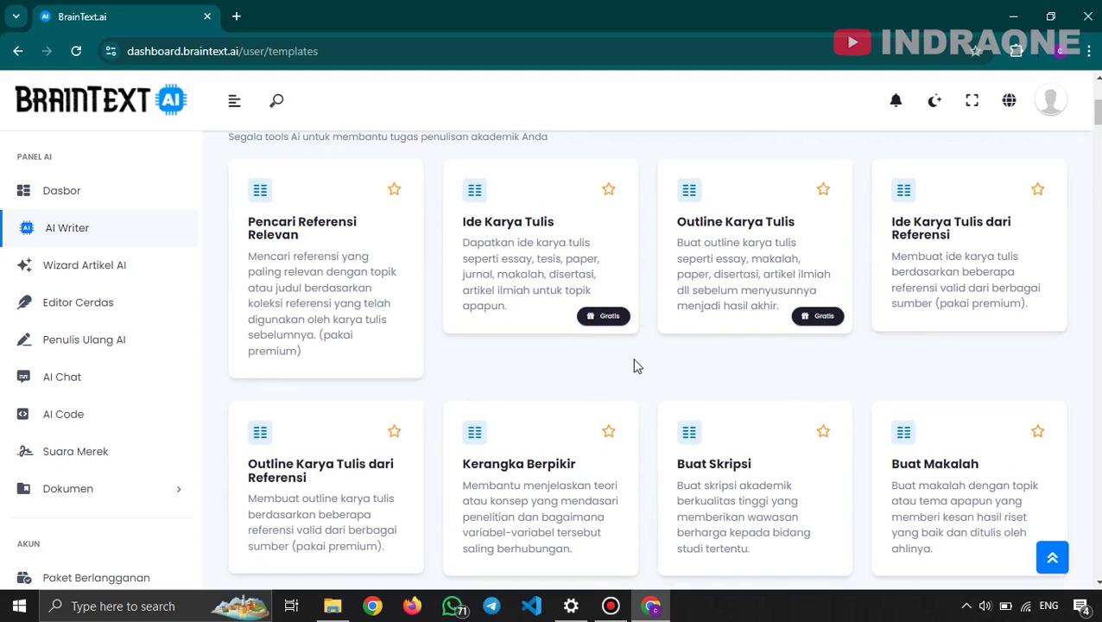
pyautogui.scroll(1, 561, 346)
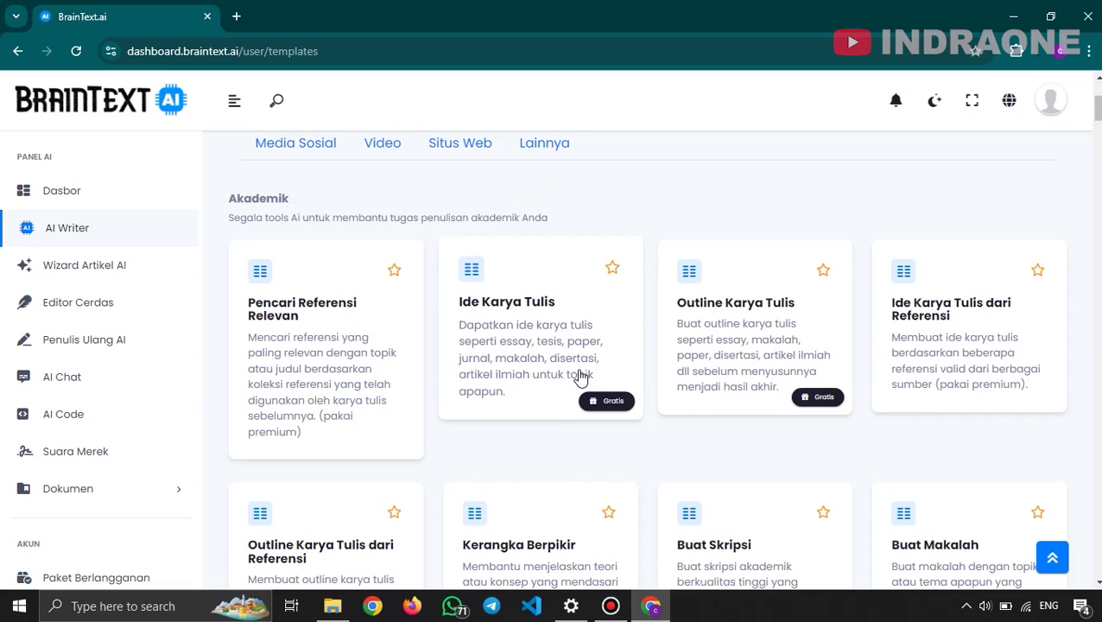
# Open the Ide Karya Tulis tool and check its output language options, keeping Indonesian (Indonesia).
pyautogui.click(545, 304)
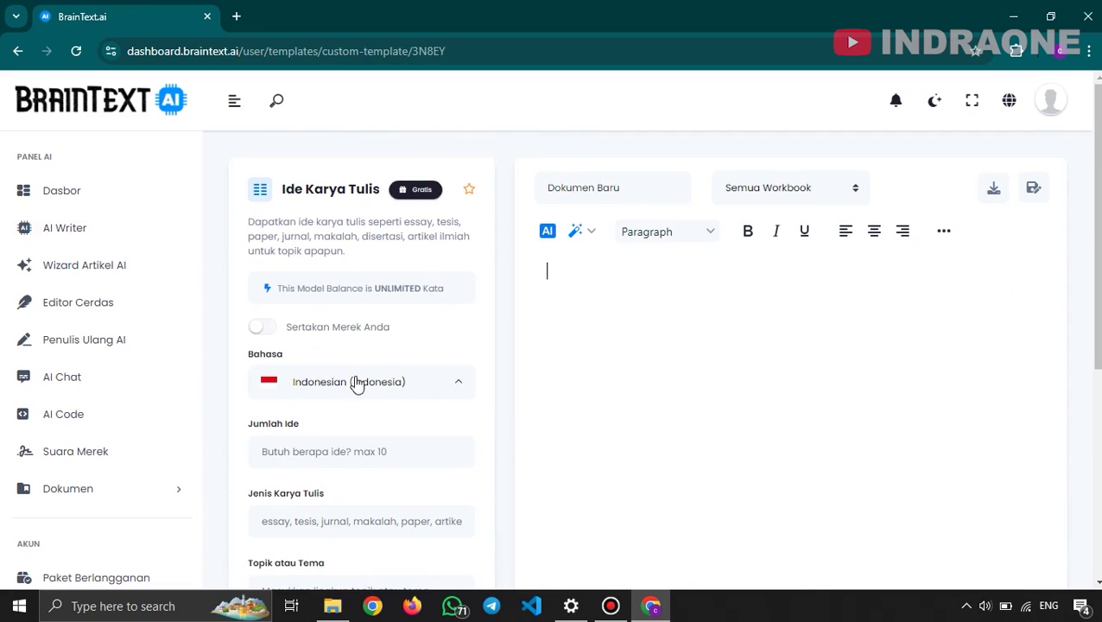
pyautogui.scroll(-1, 350, 384)
pyautogui.click(451, 308)
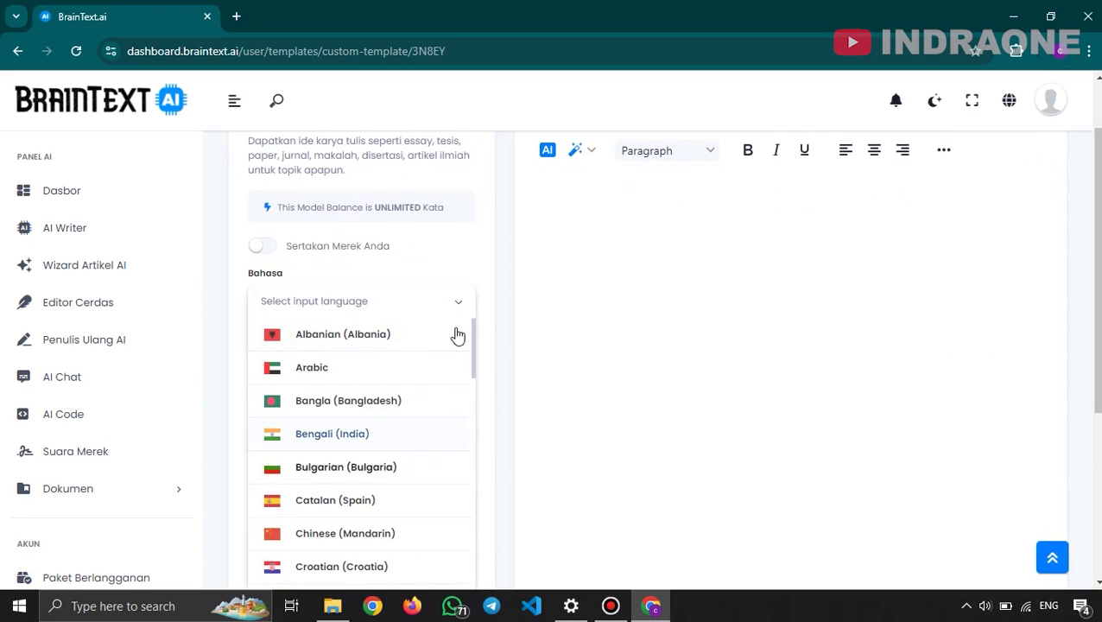
pyautogui.click(456, 307)
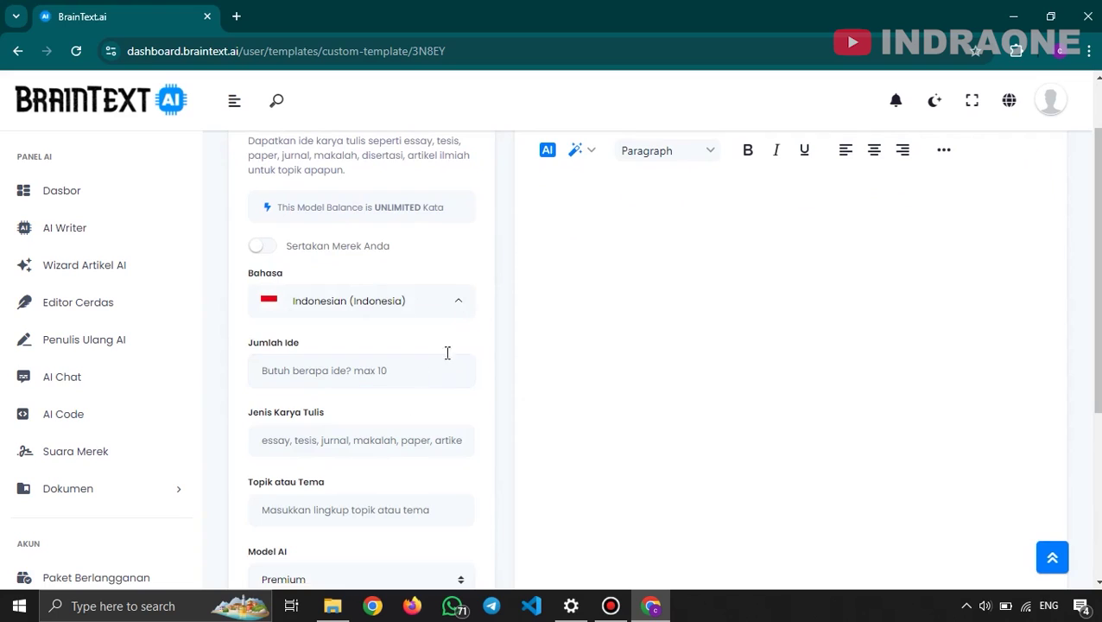
# Set the number of ideas (Jumlah Ide) to 5.
pyautogui.scroll(-1, 406, 340)
pyautogui.click(337, 287)
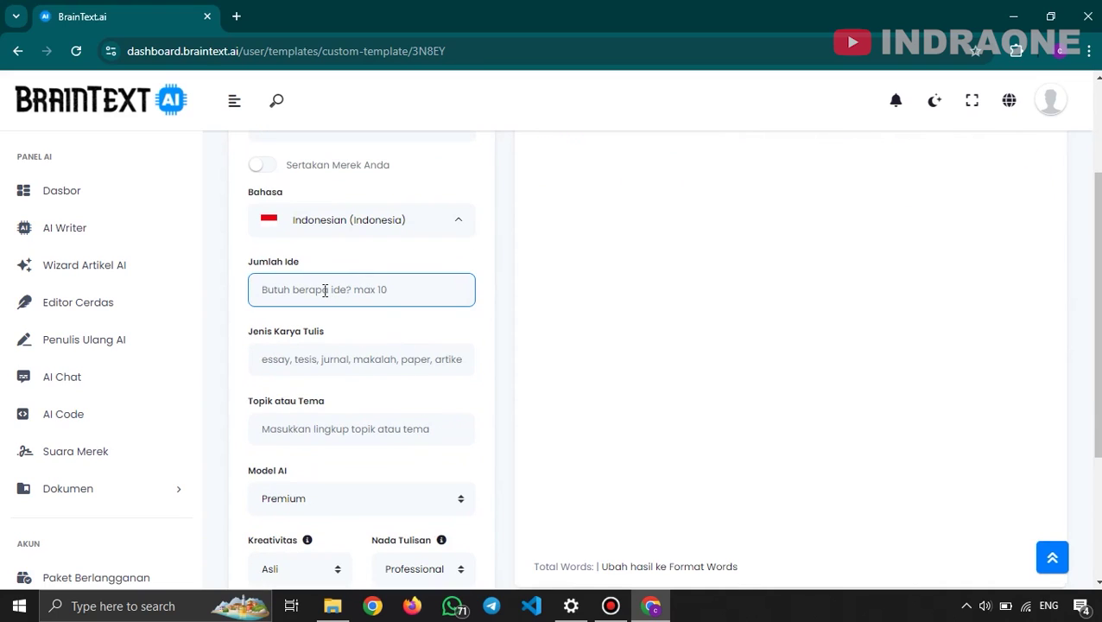
pyautogui.click(325, 290)
pyautogui.click(472, 294)
pyautogui.click(391, 260)
pyautogui.click(390, 291)
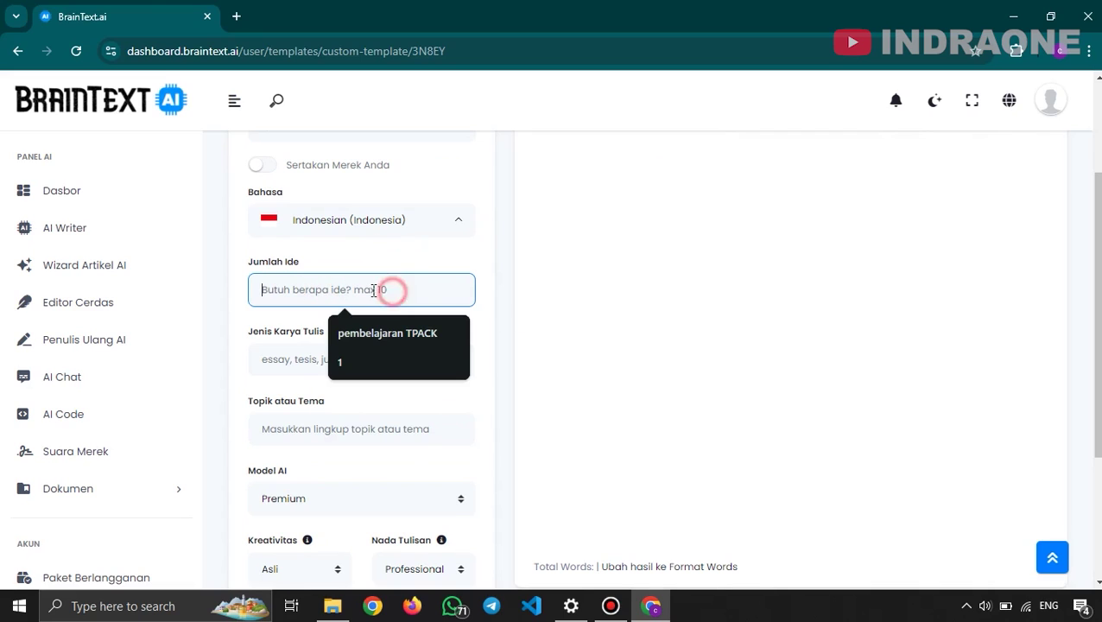
pyautogui.click(386, 289)
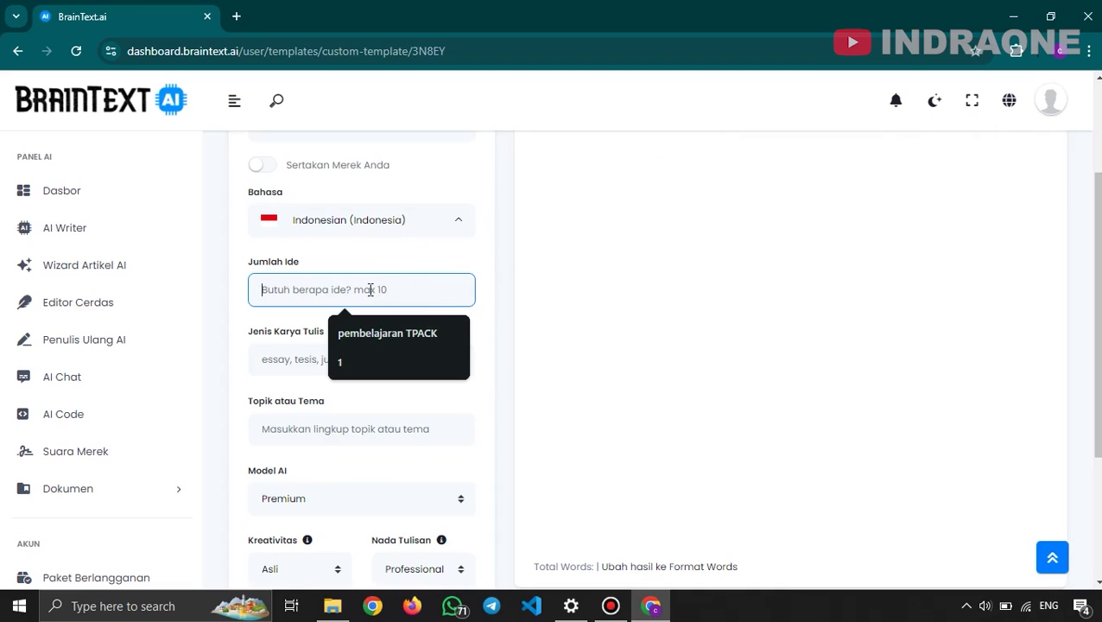
pyautogui.write('5')
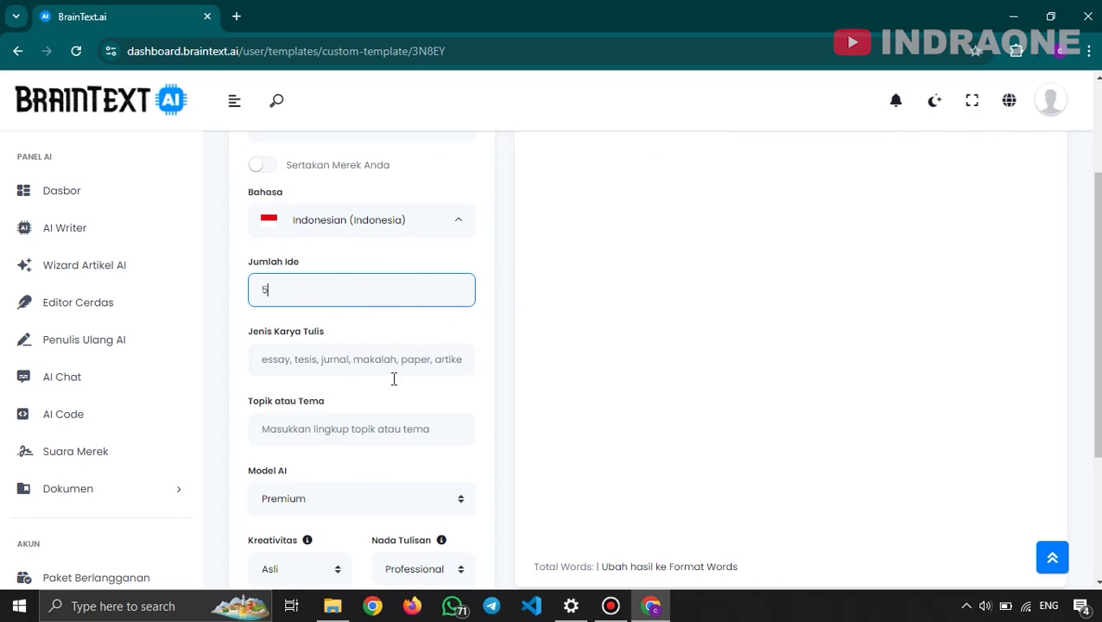
# Set the type of written work (Jenis Karya Tulis) to "makalah".
pyautogui.click(447, 336)
pyautogui.click(364, 364)
pyautogui.scroll(-1, 367, 367)
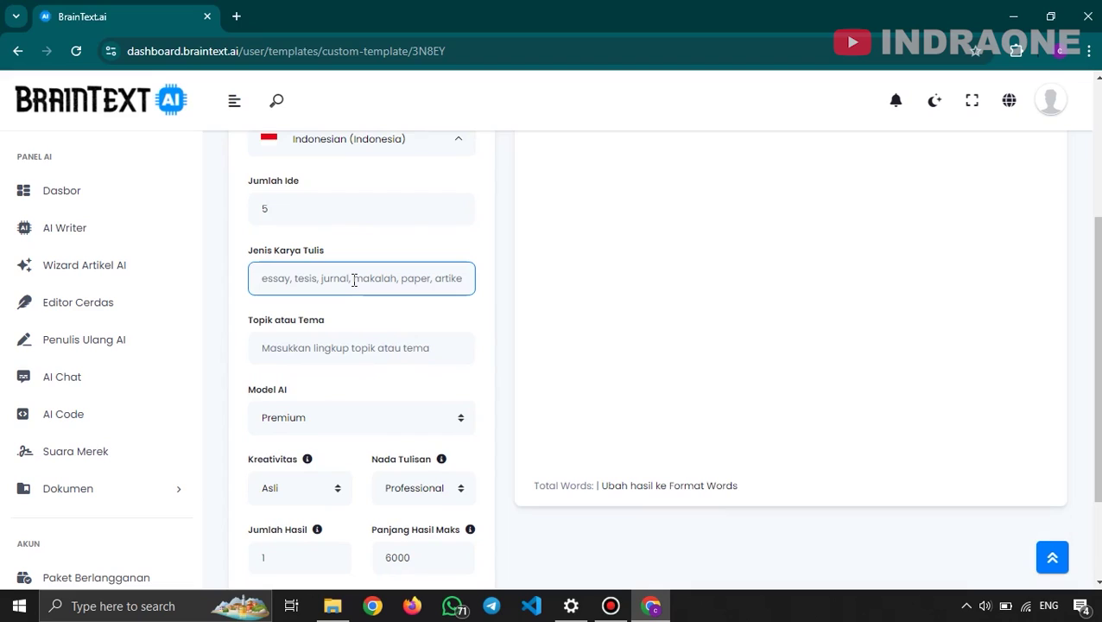
pyautogui.click(354, 279)
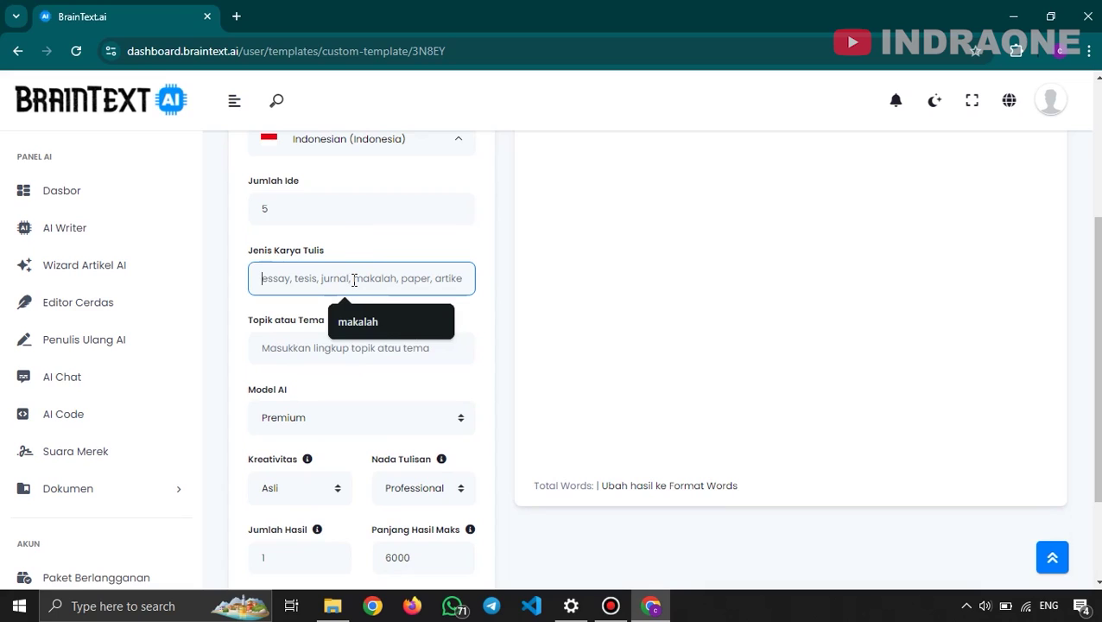
pyautogui.click(372, 319)
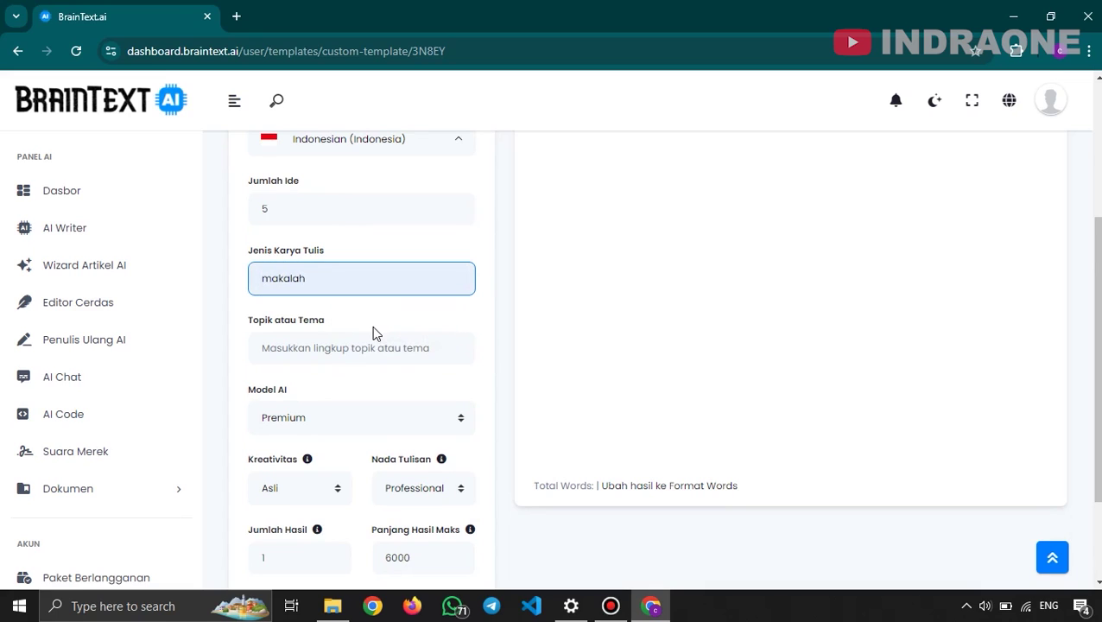
# Enter "pendidikan TPACK" as the topic or theme (Topik atau Tema).
pyautogui.scroll(-1, 375, 334)
pyautogui.click(325, 275)
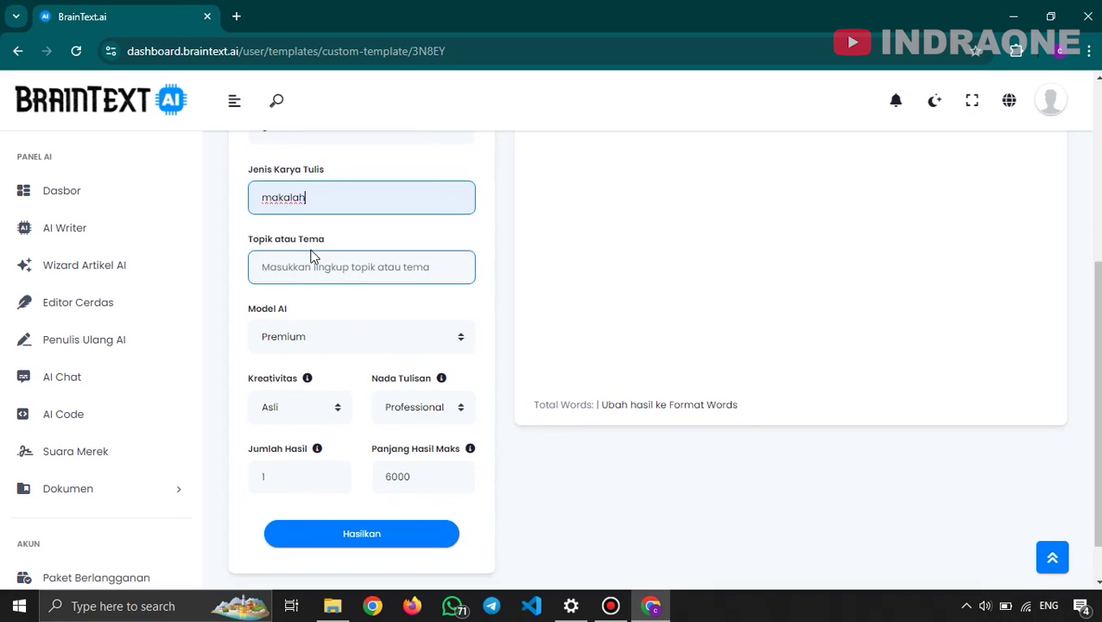
pyautogui.click(327, 240)
pyautogui.moveTo(322, 245); pyautogui.dragTo(249, 251)
pyautogui.click(333, 275)
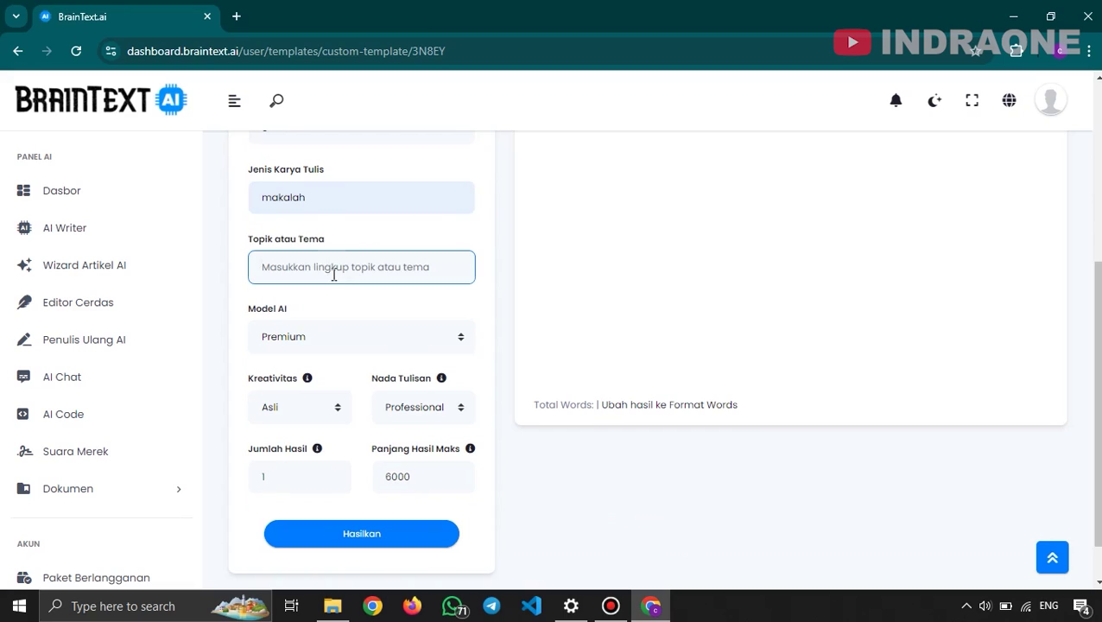
pyautogui.click(334, 274)
pyautogui.write('pendidikan TPACK')
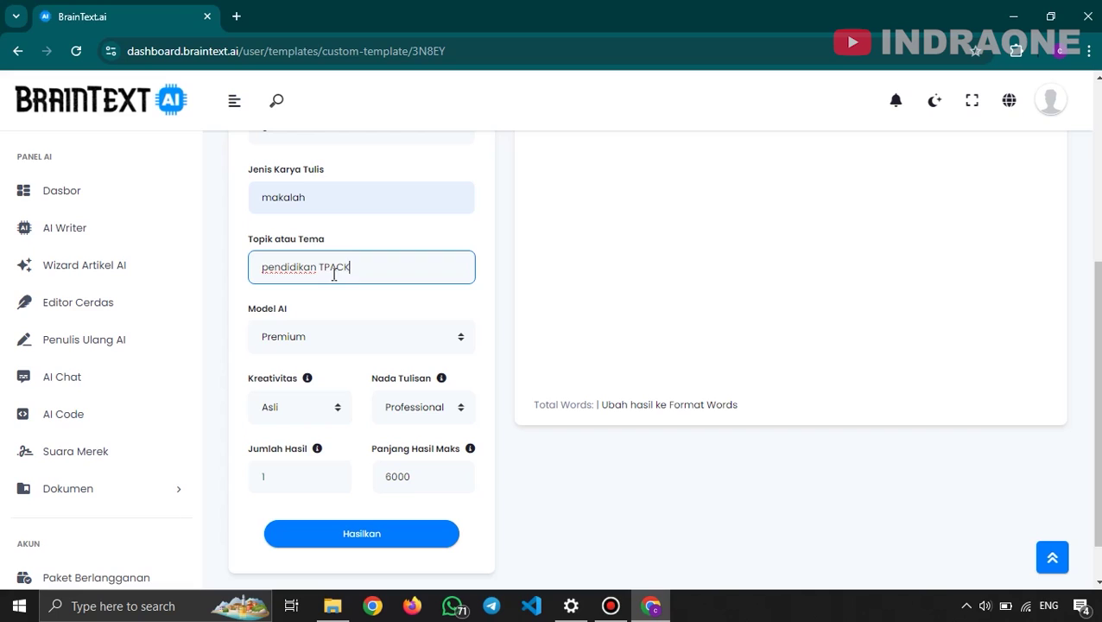
# Choose Premium as the AI model and Asli as the creativity level (Kreativitas) for the ideas.
pyautogui.click(373, 335)
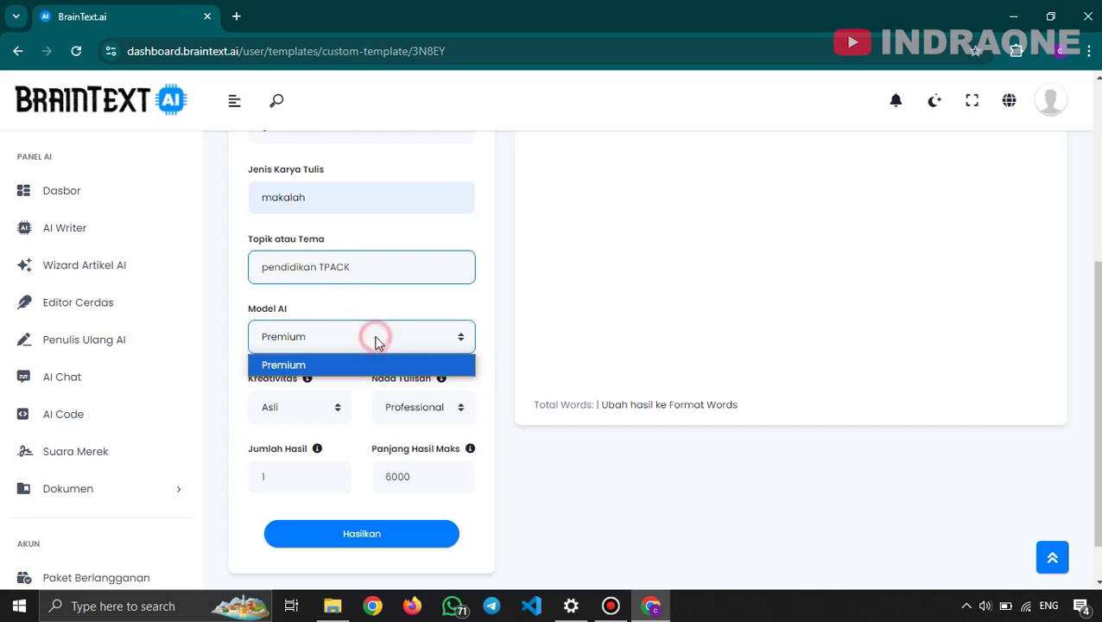
pyautogui.click(355, 368)
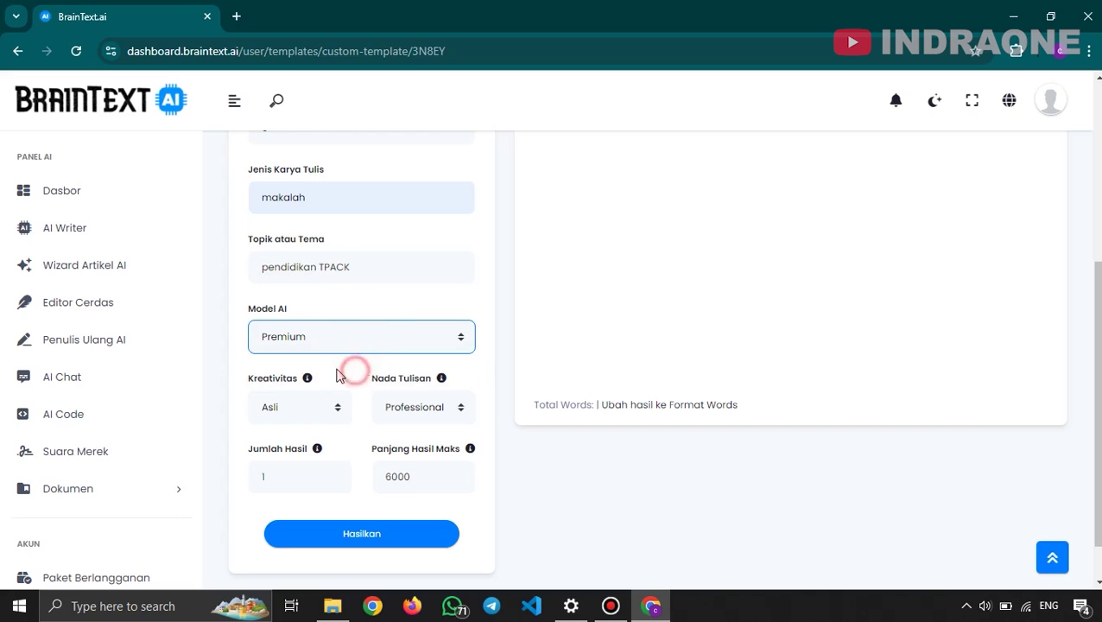
pyautogui.scroll(-1, 353, 380)
pyautogui.scroll(-1, 353, 384)
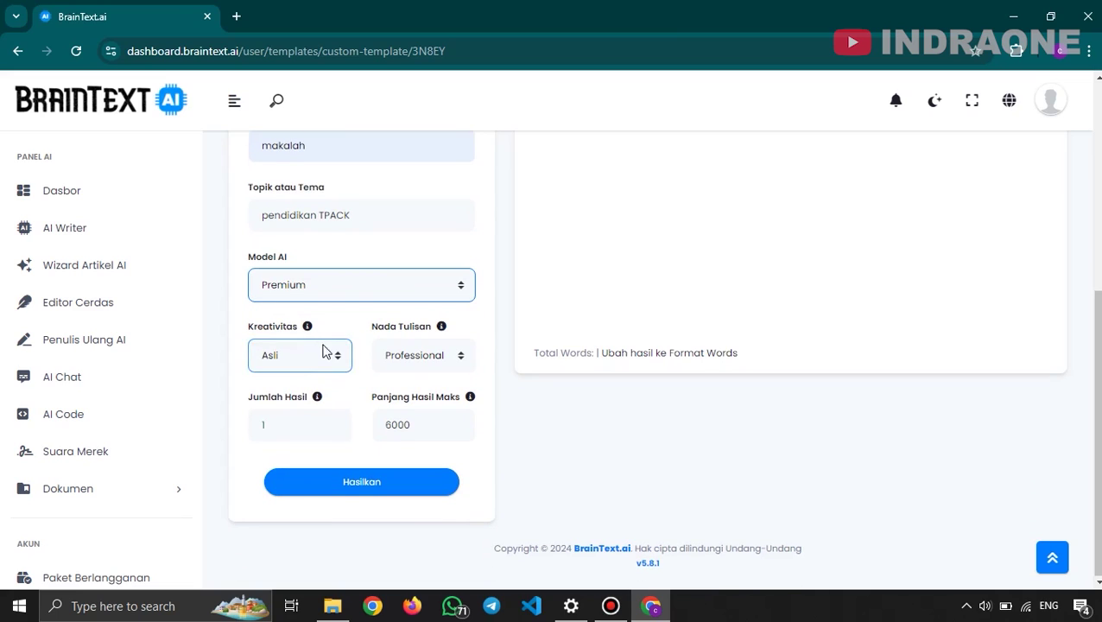
pyautogui.click(320, 358)
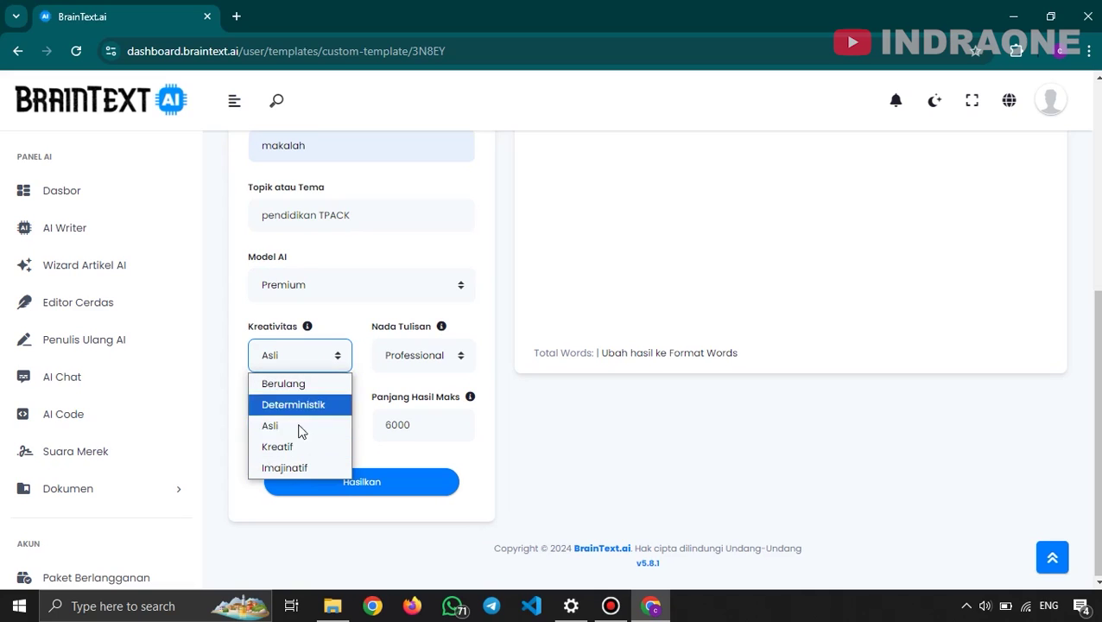
pyautogui.click(293, 428)
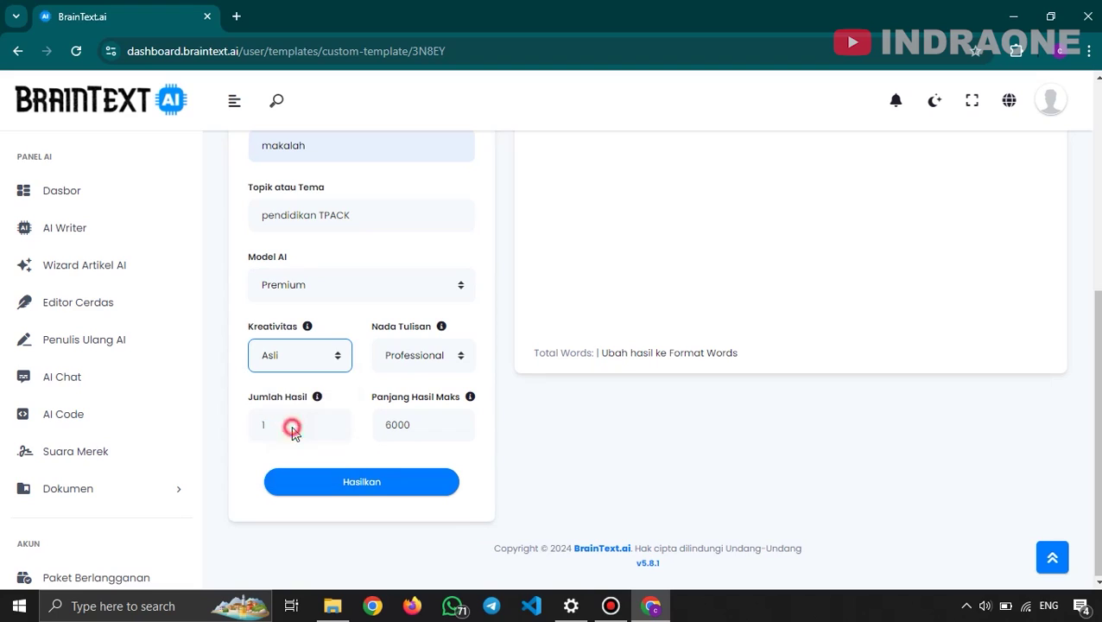
# Look through the writing tone options (Nada Tulisan) and choose Professional.
pyautogui.click(394, 363)
pyautogui.scroll(-2, 436, 216)
pyautogui.scroll(2, 406, 277)
pyautogui.scroll(1, 402, 276)
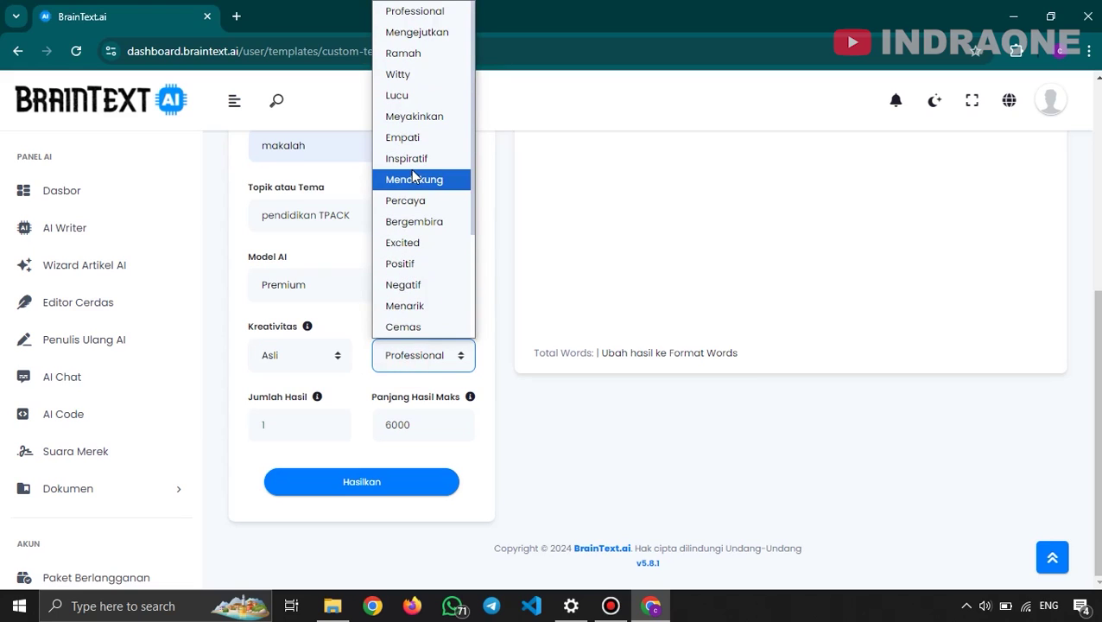
pyautogui.click(430, 14)
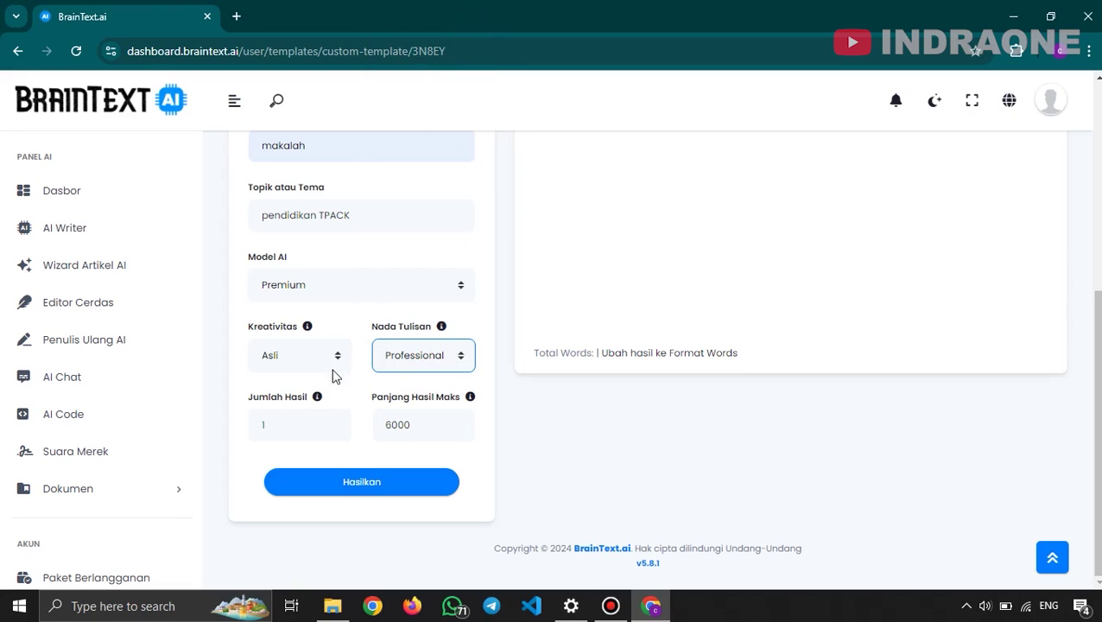
# Generate the paper ideas with Jumlah Hasil at 1 and Panjang Hasil Maks at 6000.
pyautogui.click(335, 430)
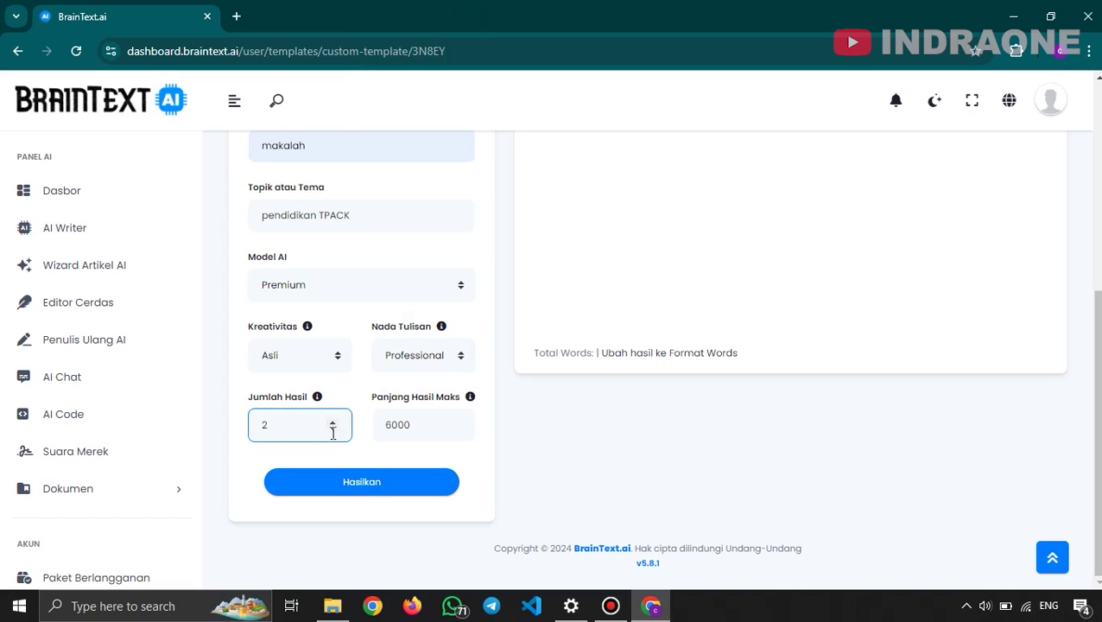
pyautogui.click(402, 421)
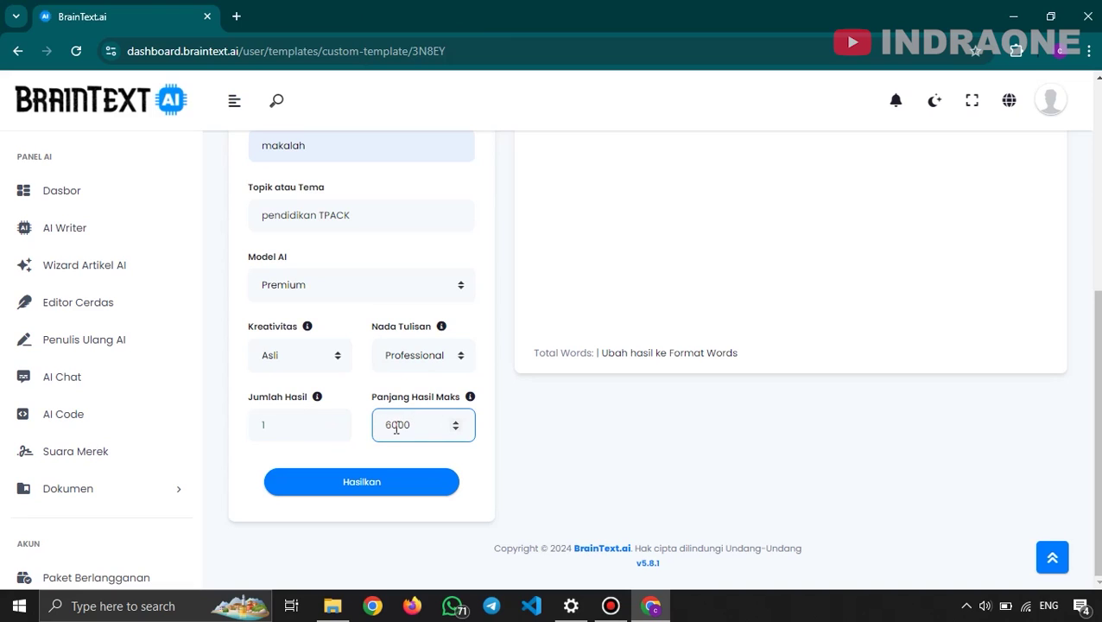
pyautogui.doubleClick(456, 424)
pyautogui.click(392, 428)
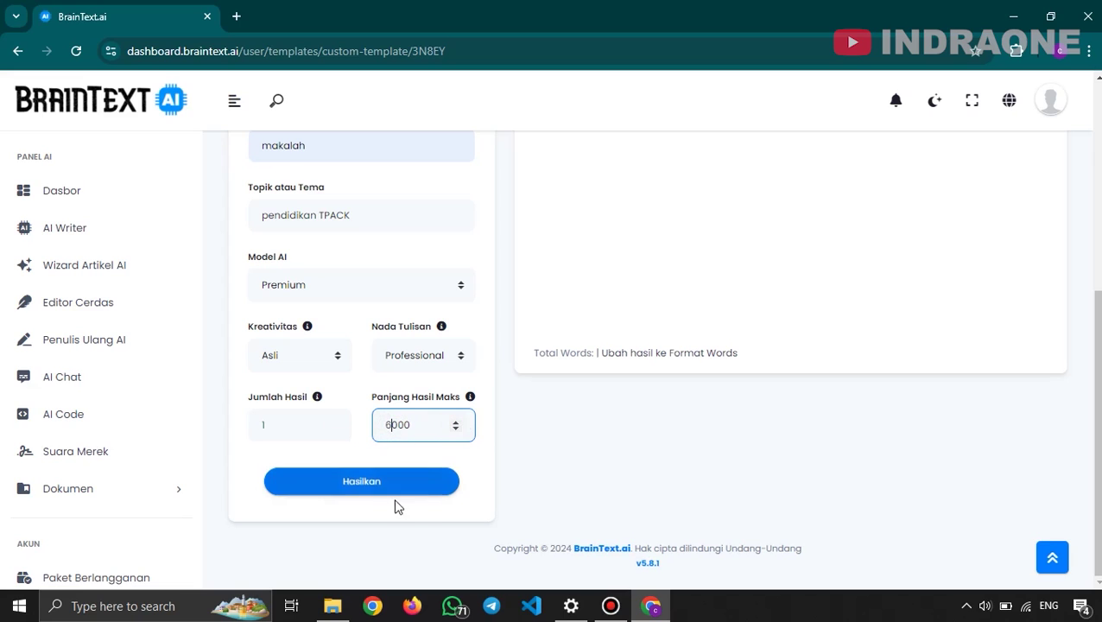
pyautogui.click(385, 489)
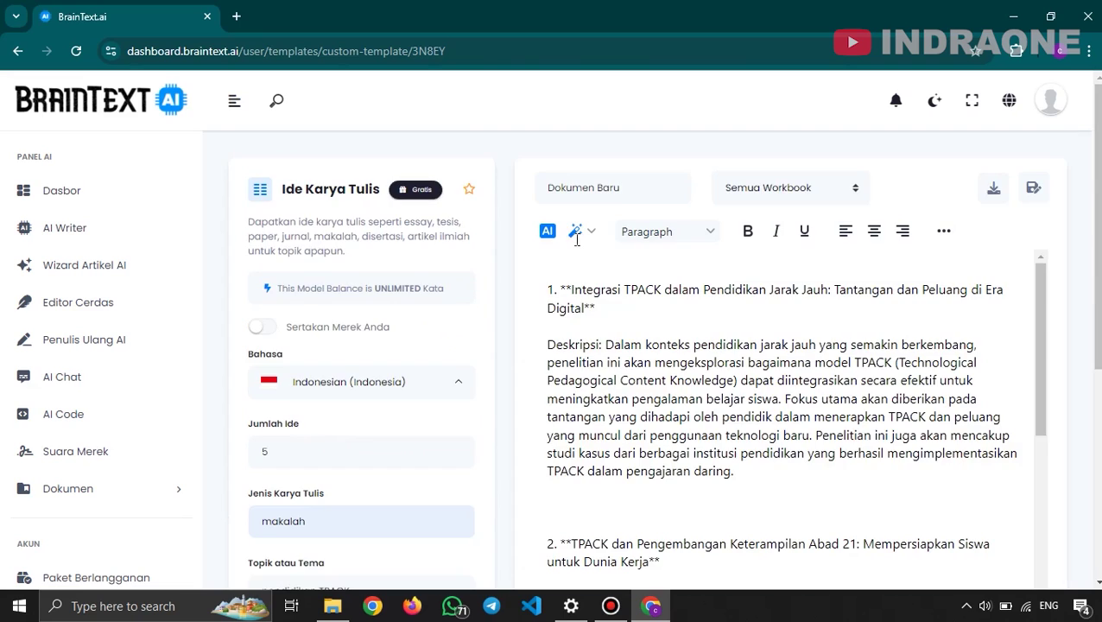
# Read through the generated paper ideas and their descriptions in the result editor.
pyautogui.scroll(-1, 635, 366)
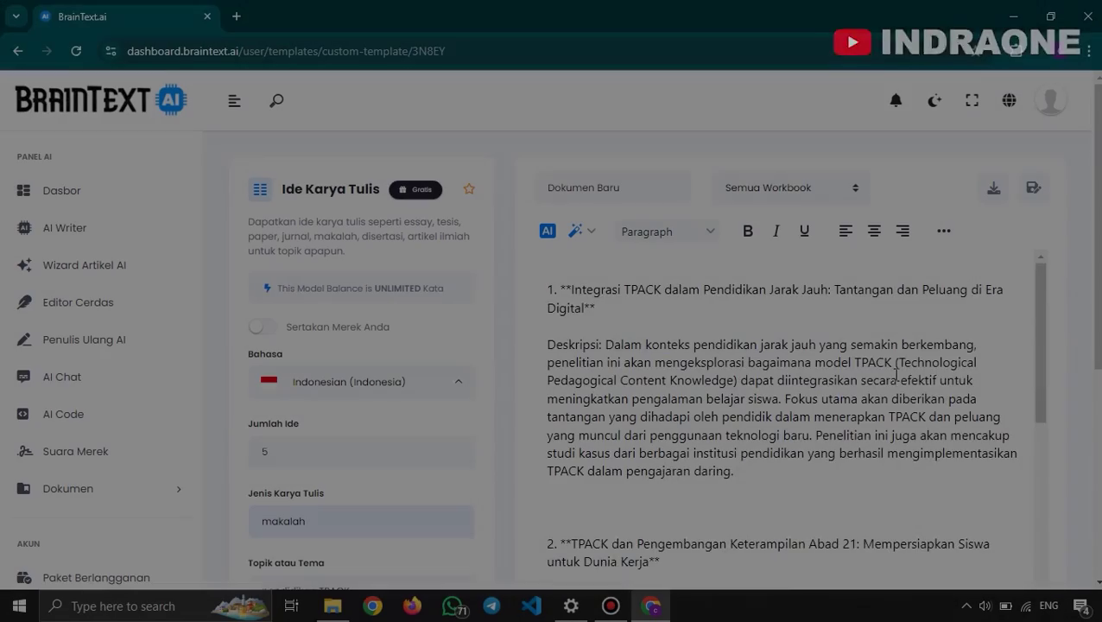
pyautogui.scroll(-2, 932, 396)
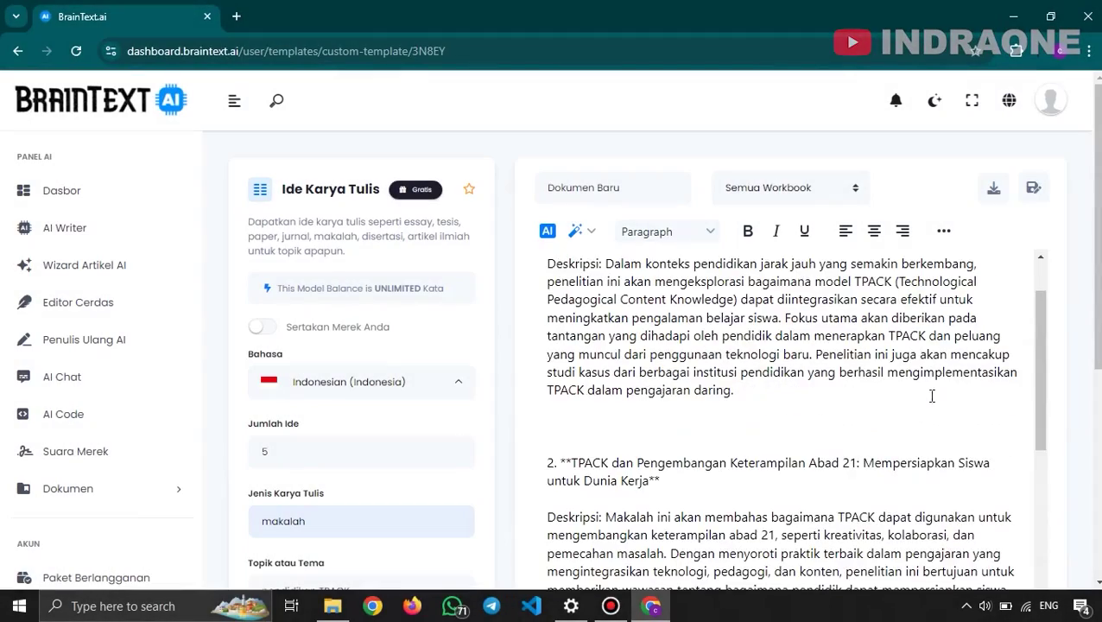
pyautogui.scroll(-10, 982, 372)
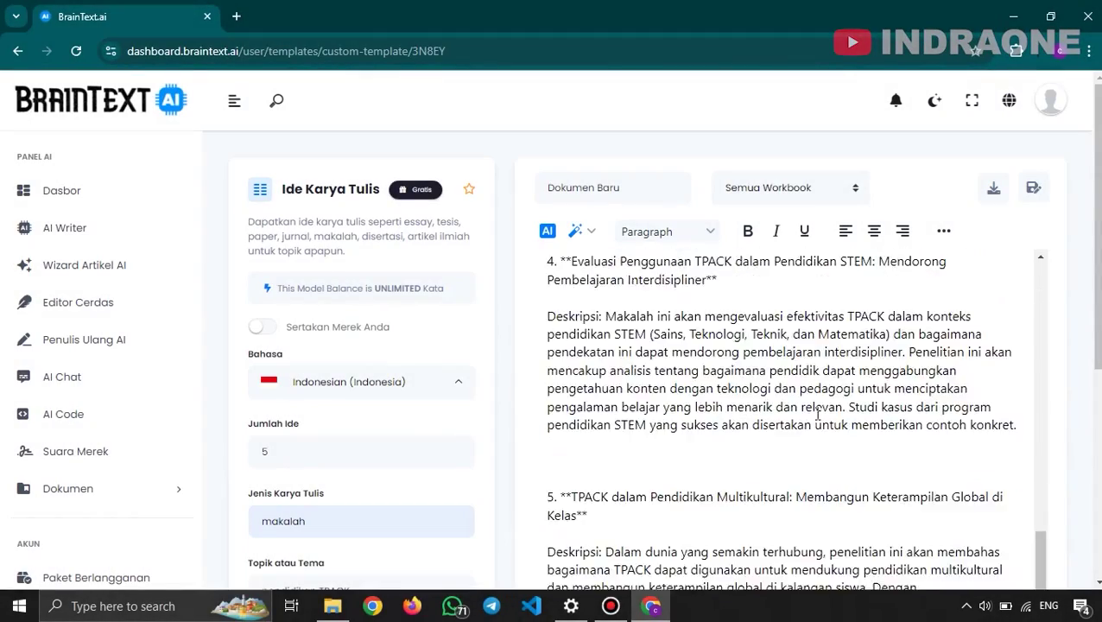
pyautogui.scroll(10, 813, 413)
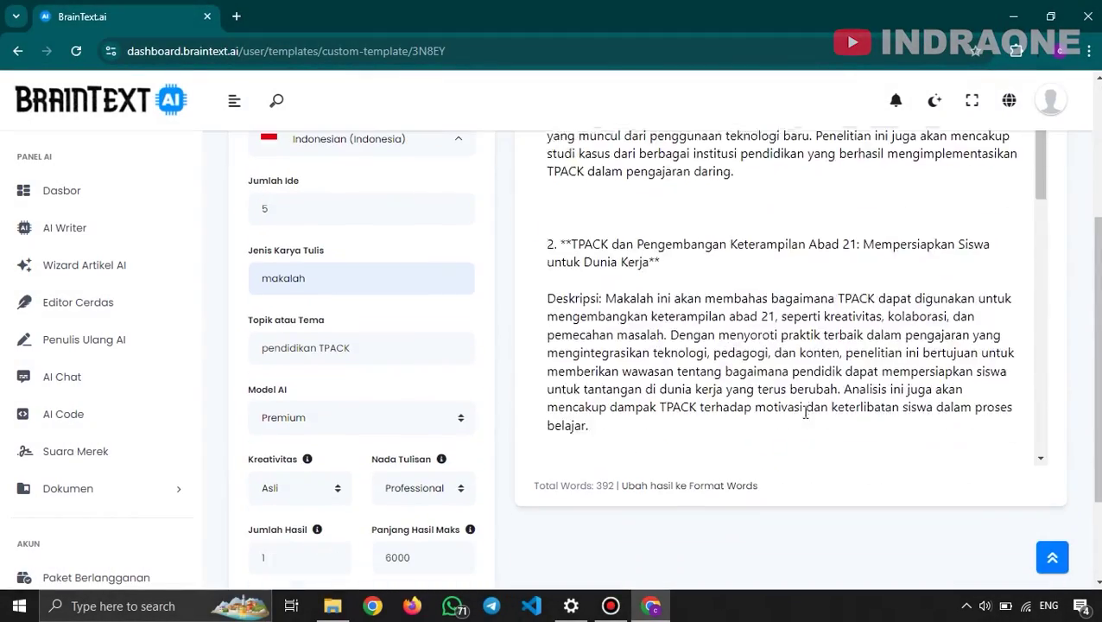
pyautogui.scroll(5, 716, 343)
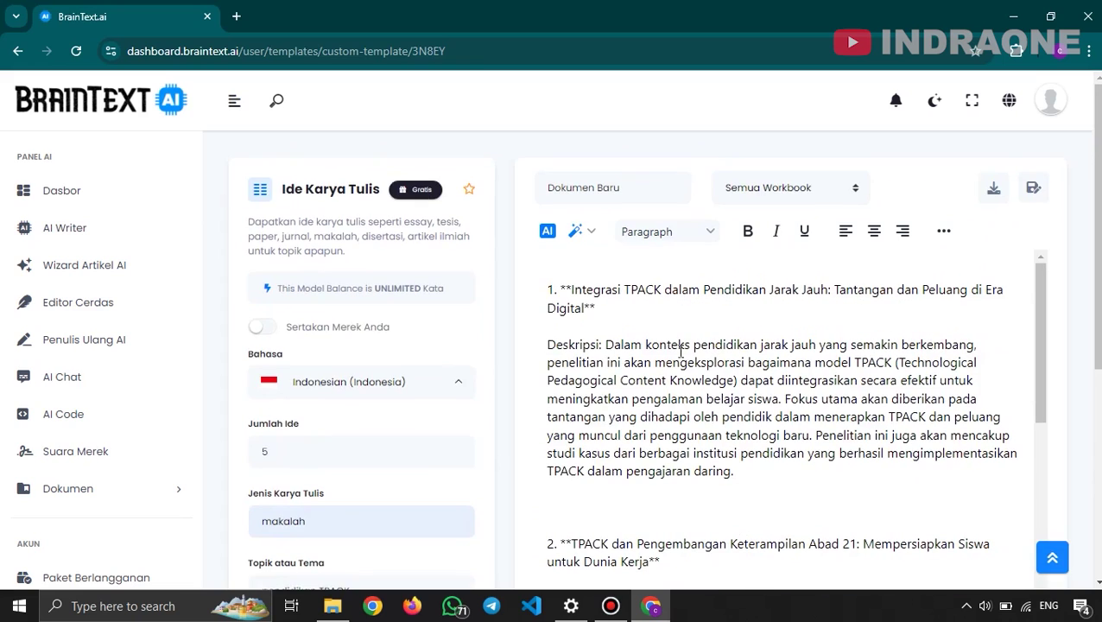
pyautogui.click(280, 449)
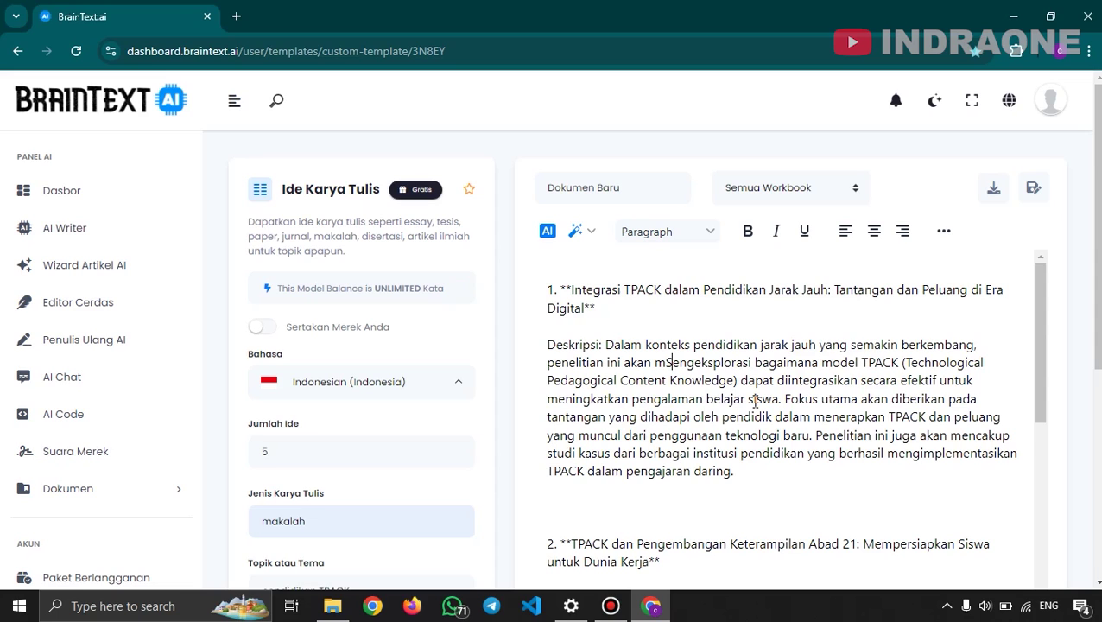
pyautogui.scroll(-1, 689, 362)
pyautogui.scroll(1, 602, 306)
# Copy the title of the first generated idea and open the Outline Karya Tulis tool from the AI Writer templates.
pyautogui.moveTo(571, 289); pyautogui.dragTo(591, 308)
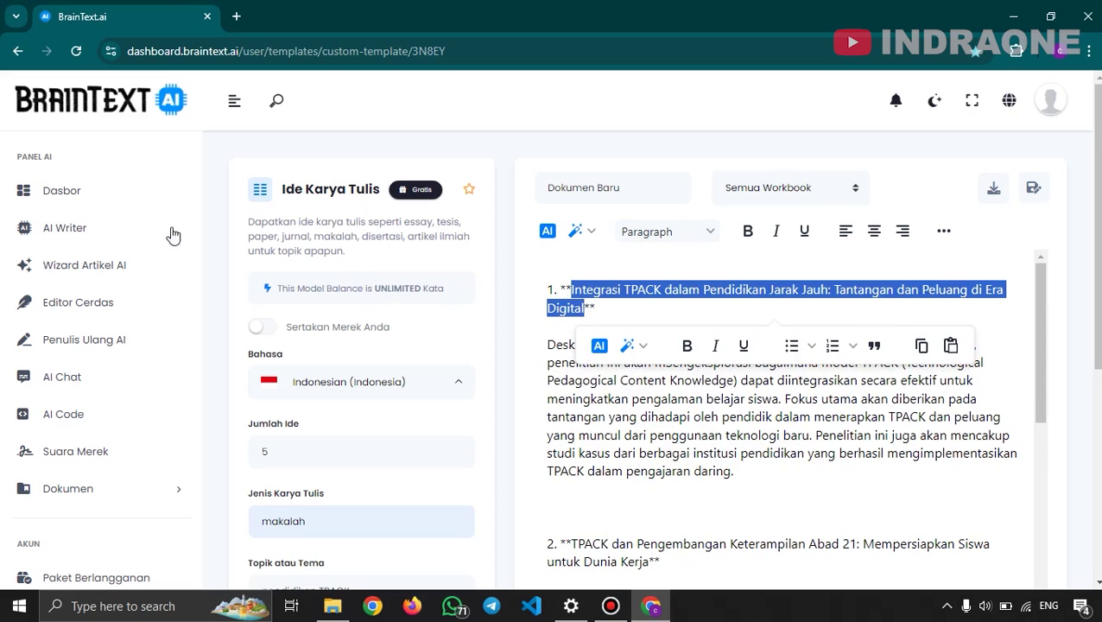
pyautogui.click(66, 230)
pyautogui.scroll(-5, 849, 250)
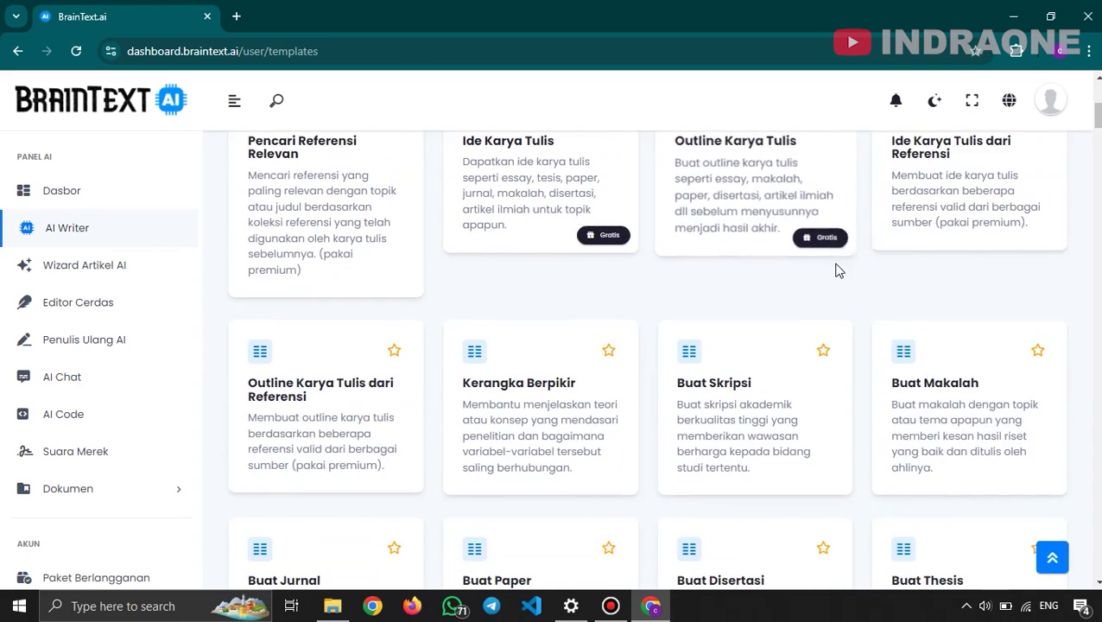
pyautogui.scroll(1, 830, 263)
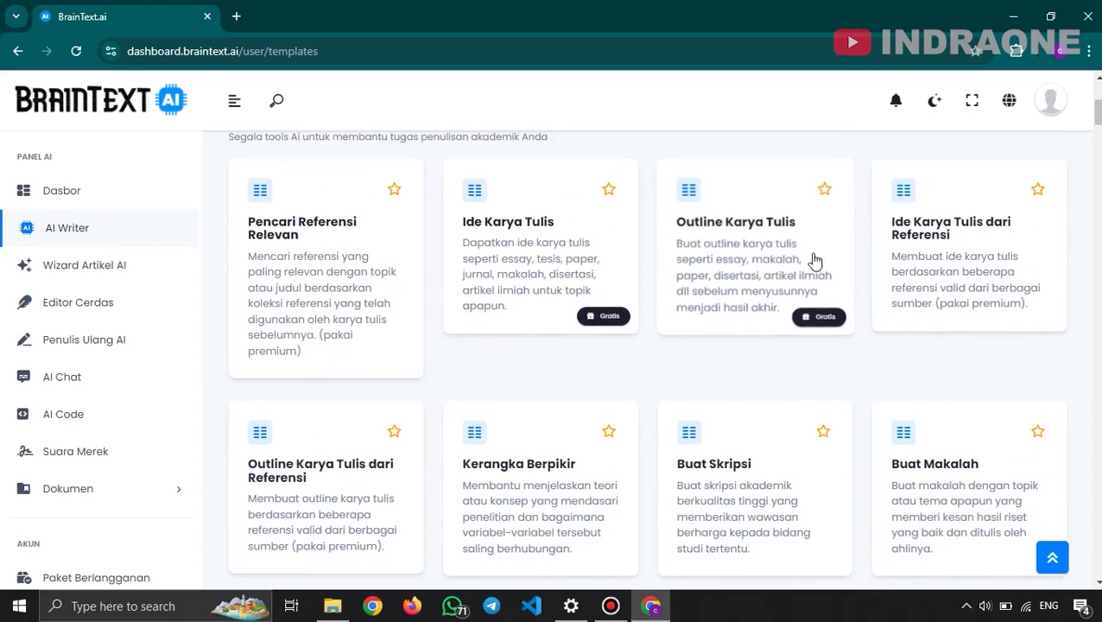
pyautogui.click(770, 256)
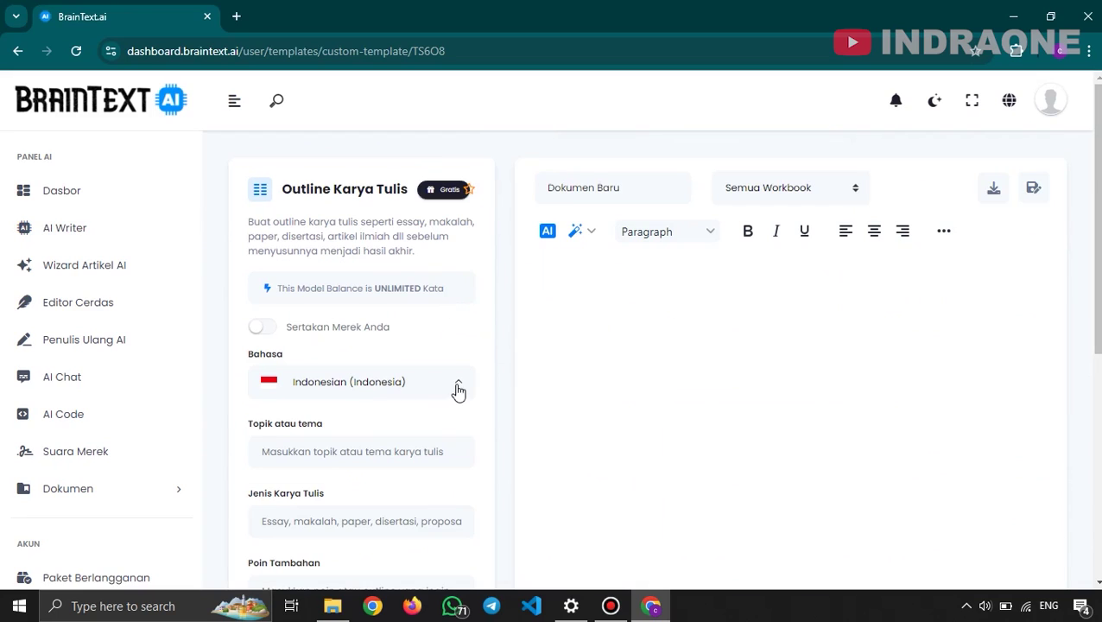
# Paste the copied title "Integrasi TPACK dalam Pendidikan Jarak Jauh: Tantangan dan Peluang di Era Digital" as the outline's topic (Topik atau tema).
pyautogui.scroll(-1, 382, 413)
pyautogui.click(342, 381)
pyautogui.click(338, 356)
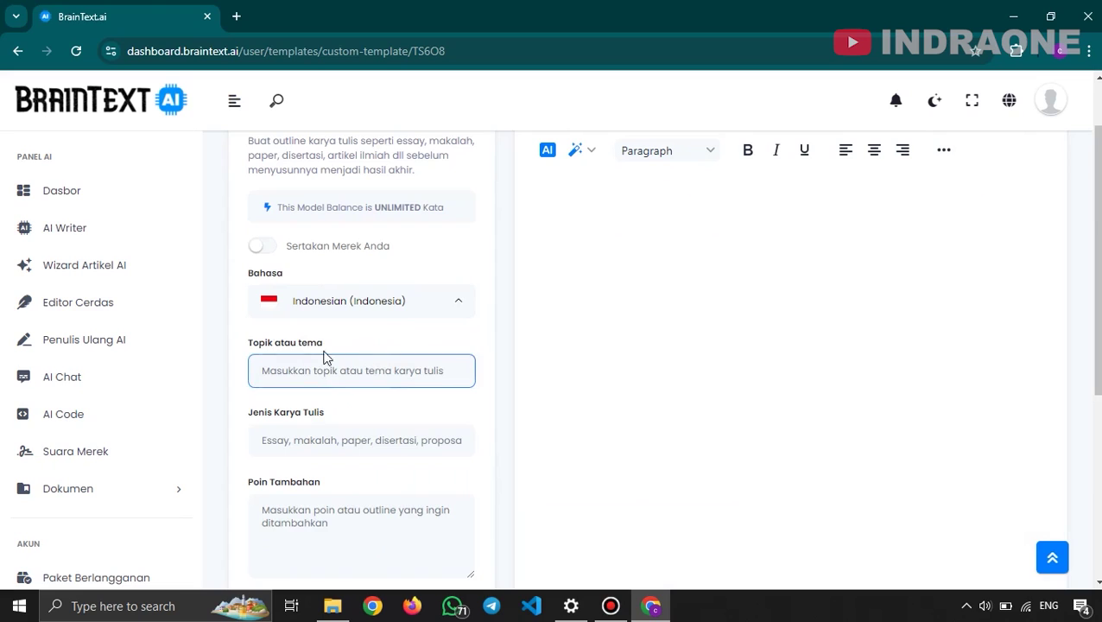
pyautogui.click(316, 373)
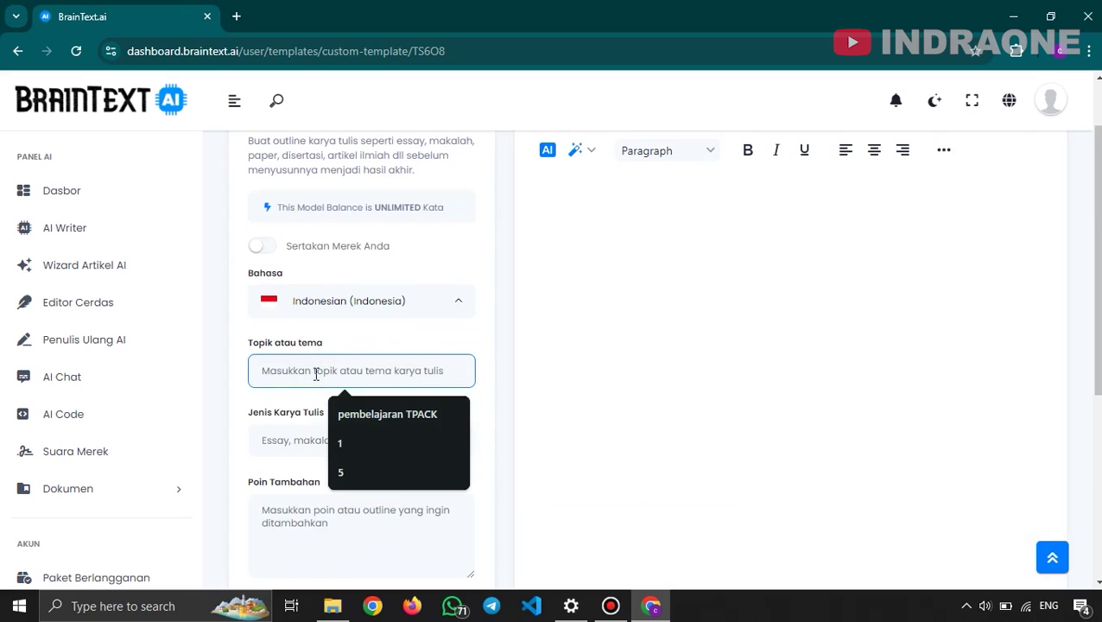
pyautogui.rightClick(316, 373)
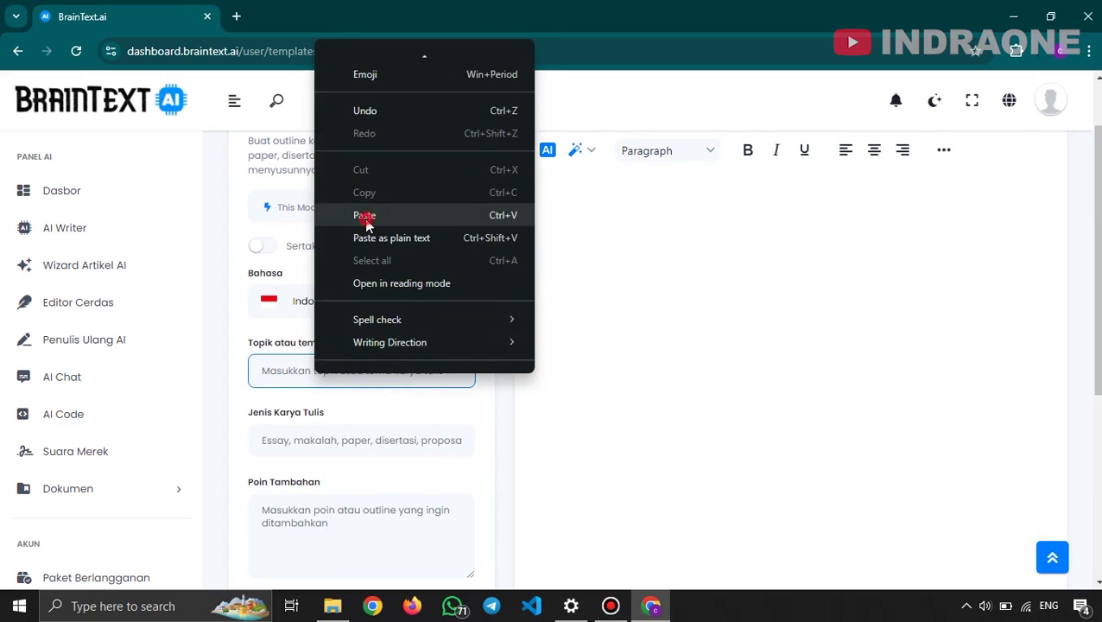
pyautogui.click(364, 216)
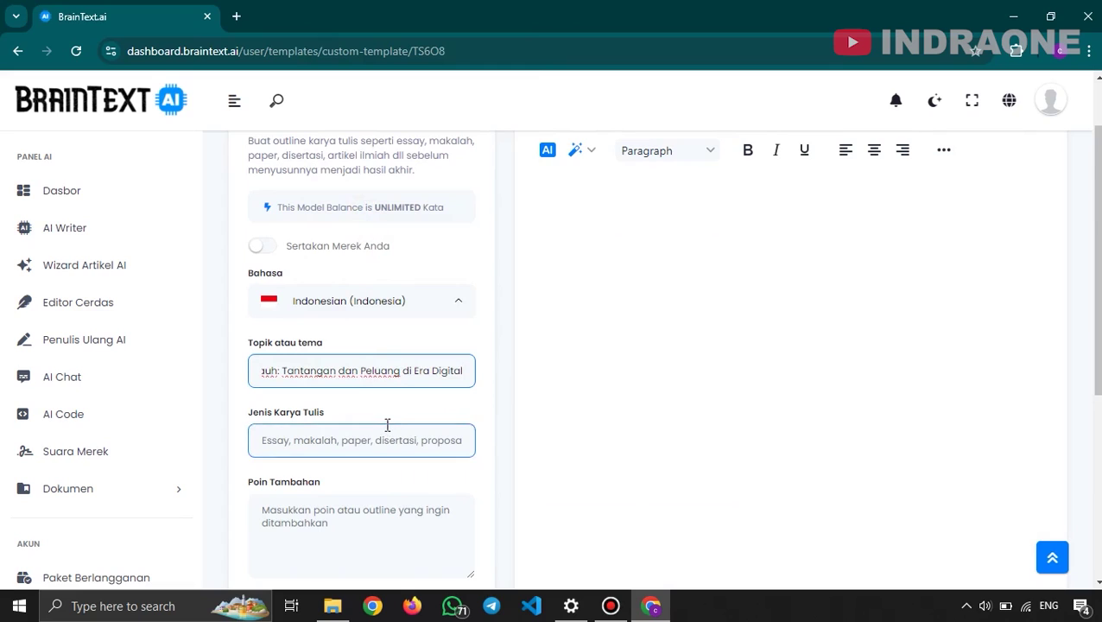
# Set the outline's type of written work (Jenis Karya Tulis) to "makalah".
pyautogui.scroll(-1, 386, 423)
pyautogui.click(352, 369)
pyautogui.click(353, 370)
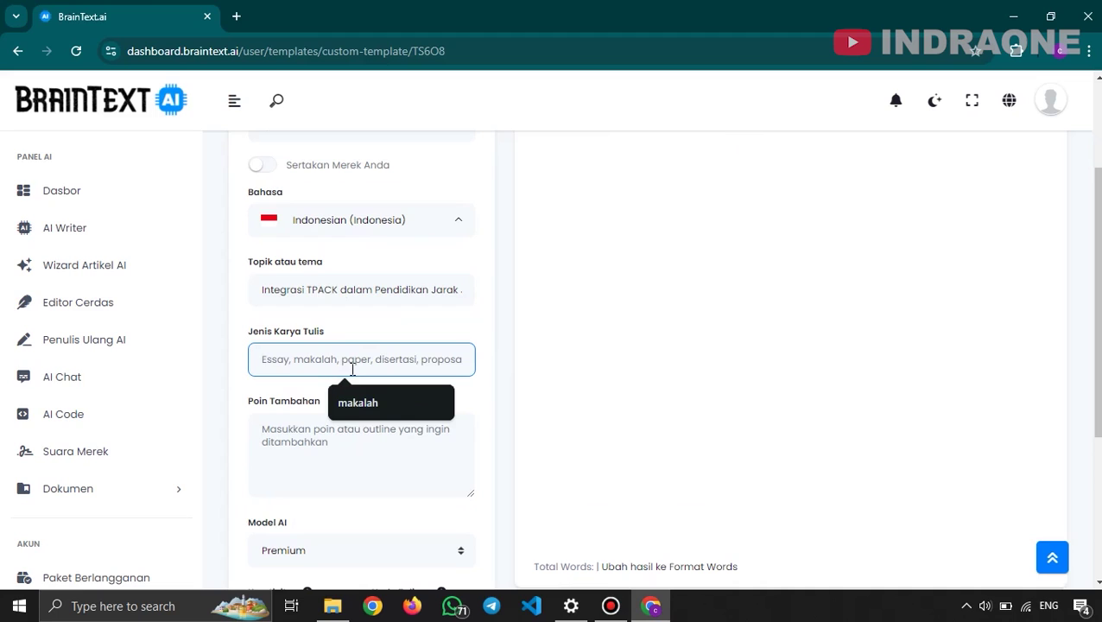
pyautogui.click(367, 405)
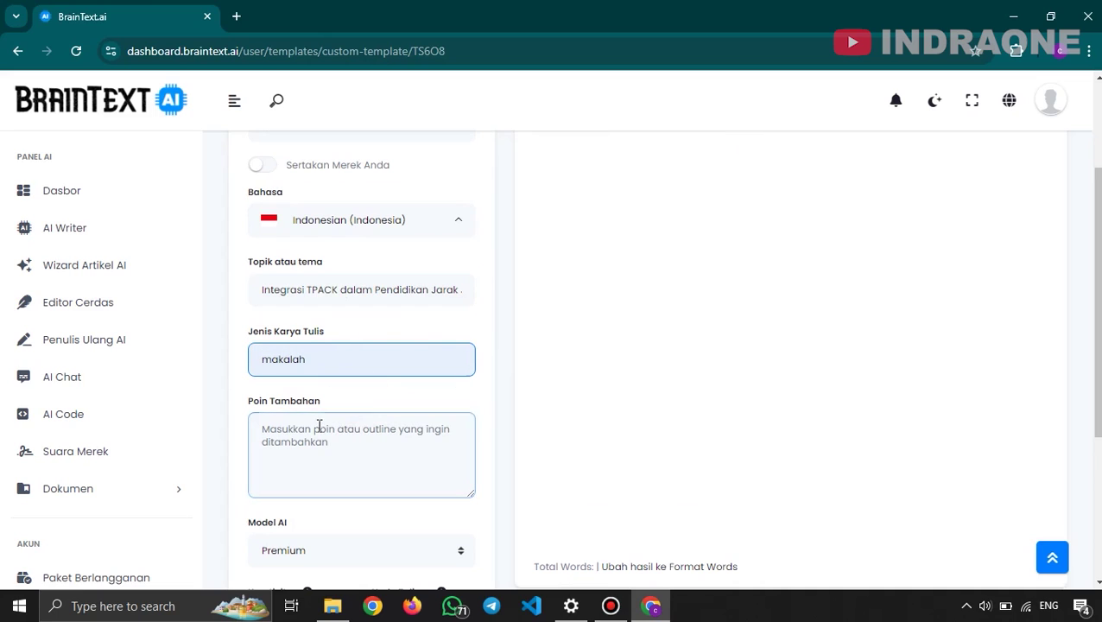
# Enter "keuntungan menerapkan pembelajaran TPACK" as the outline's additional points (Poin Tambahan).
pyautogui.scroll(-1, 314, 429)
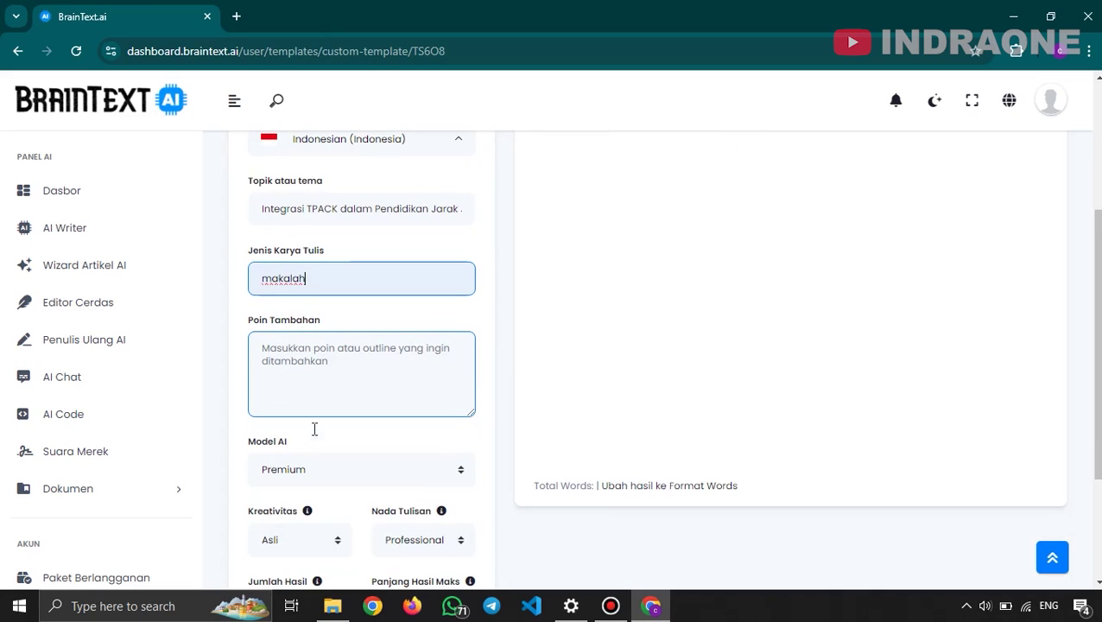
pyautogui.click(317, 356)
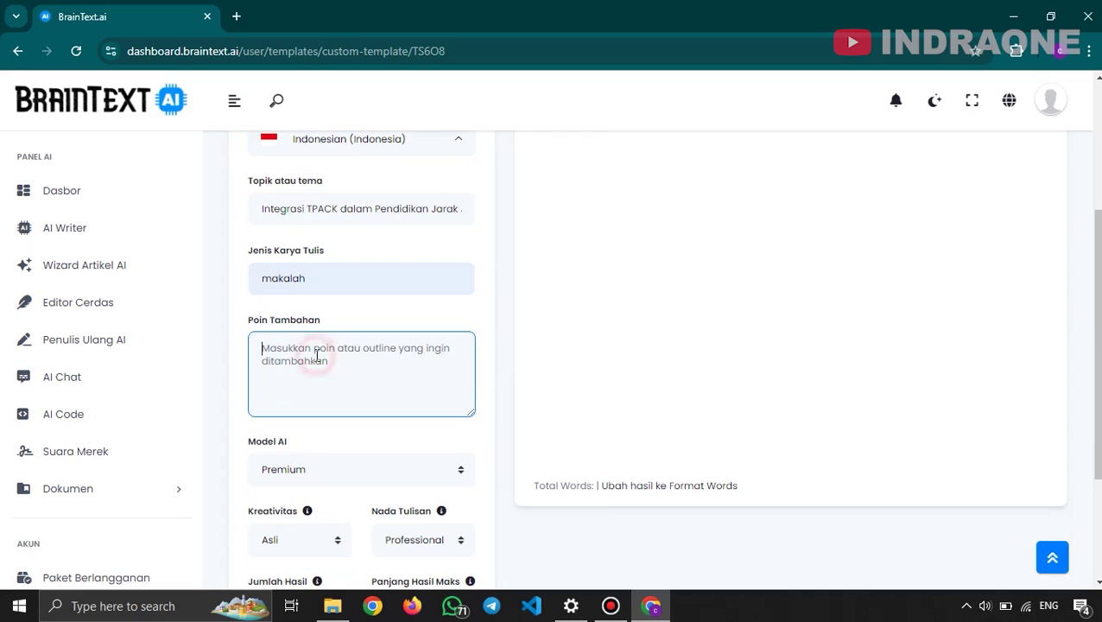
pyautogui.write('keuntungan menerapkan pembelajaran TPACK')
# Choose the Premium AI model and generate the makalah outline.
pyautogui.click(345, 430)
pyautogui.scroll(-2, 345, 432)
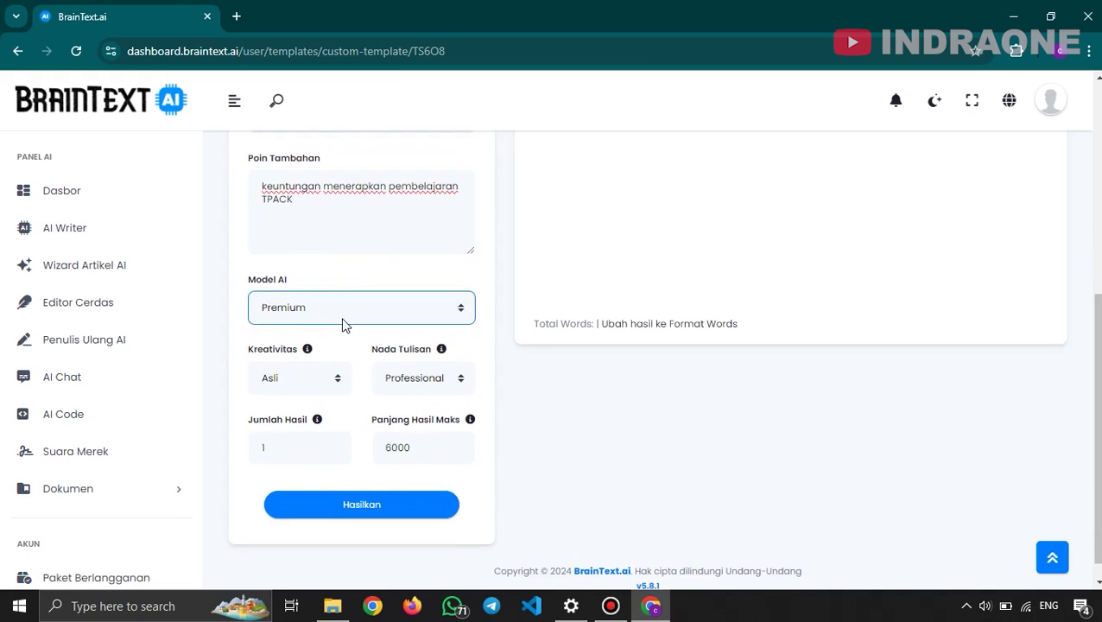
pyautogui.click(344, 314)
pyautogui.click(338, 340)
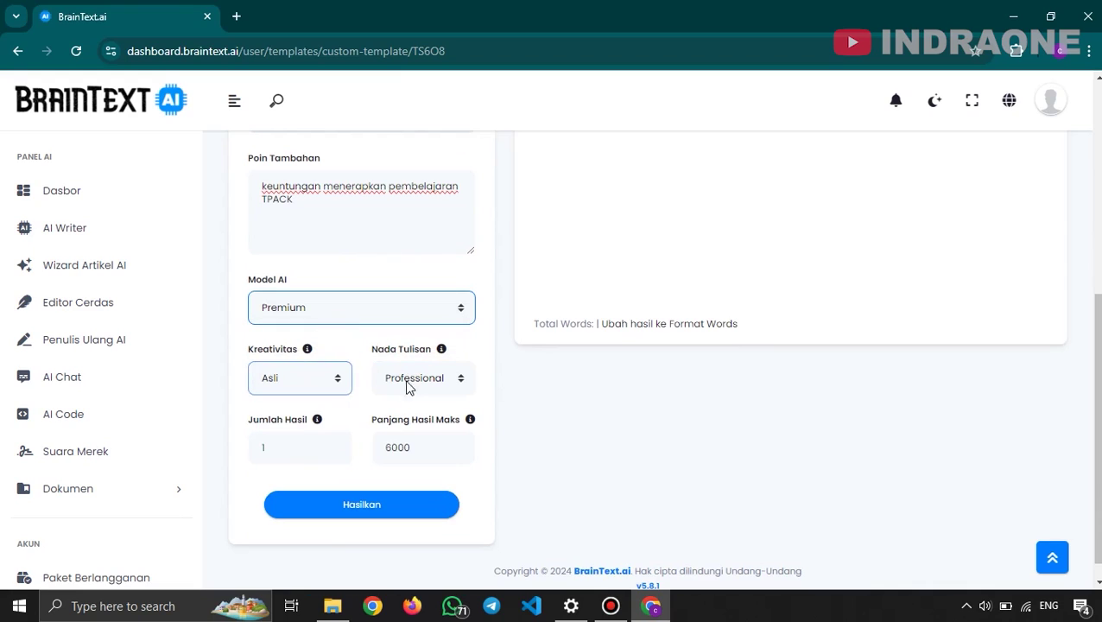
pyautogui.click(412, 517)
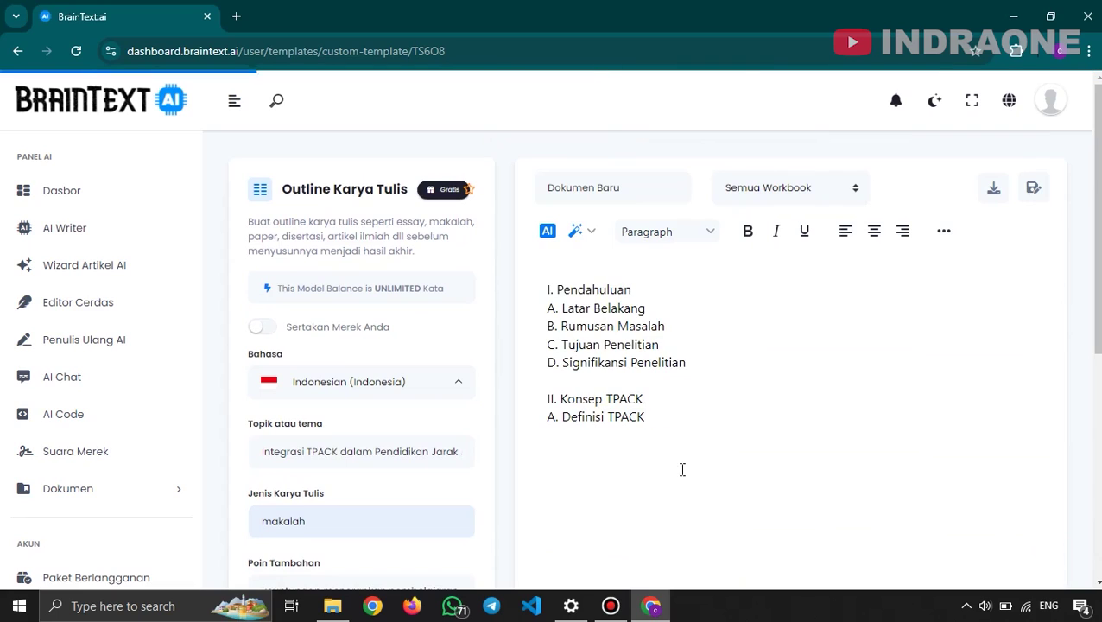
# Review the generated outline from Pendahuluan through Daftar Pustaka.
pyautogui.click(773, 336)
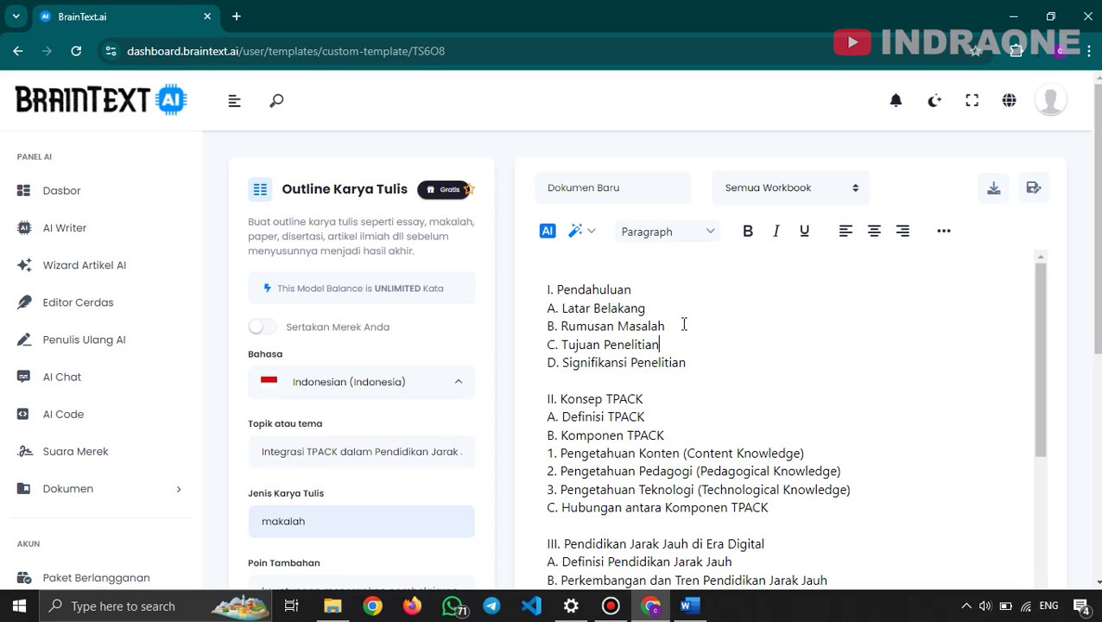
pyautogui.scroll(-2, 684, 324)
pyautogui.scroll(2, 738, 364)
pyautogui.scroll(-1, 614, 380)
pyautogui.scroll(-6, 602, 370)
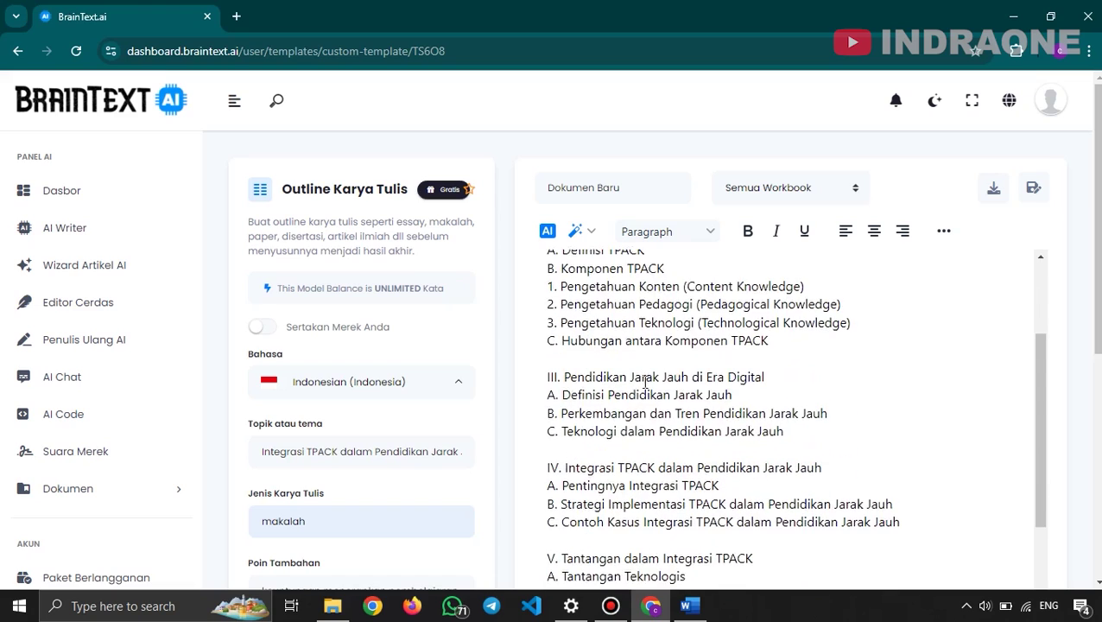
pyautogui.scroll(-3, 645, 383)
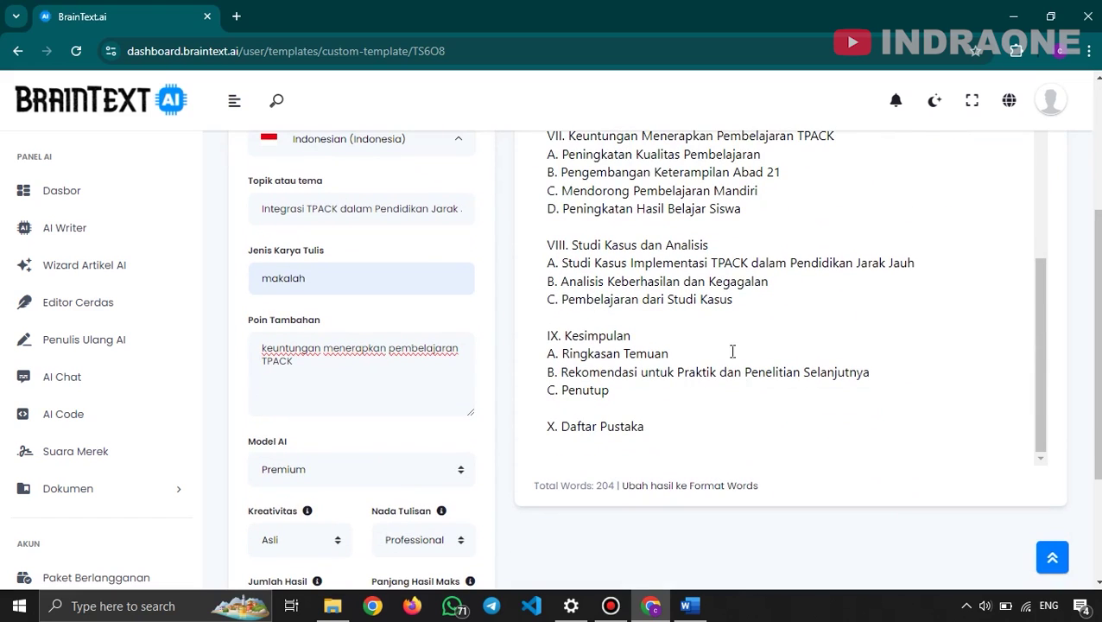
# Copy the generated outline from Pendahuluan to Daftar Pustaka into the Word document "Integrasi TPACK dalam Pendidikan Jarak Jauh" and check its sections.
pyautogui.scroll(10, 774, 386)
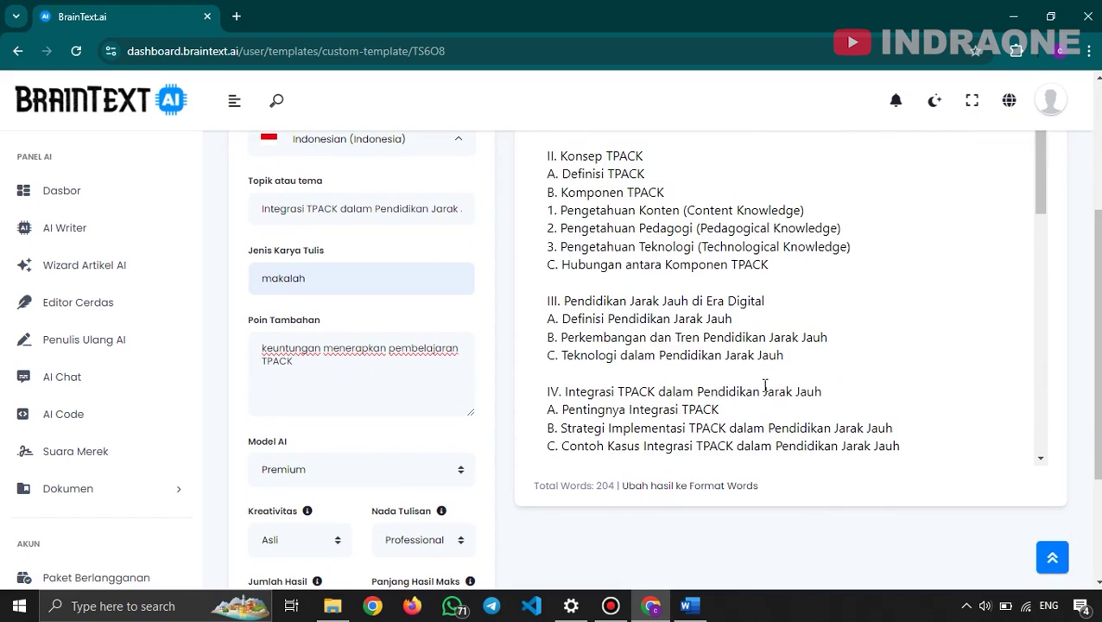
pyautogui.scroll(1, 696, 361)
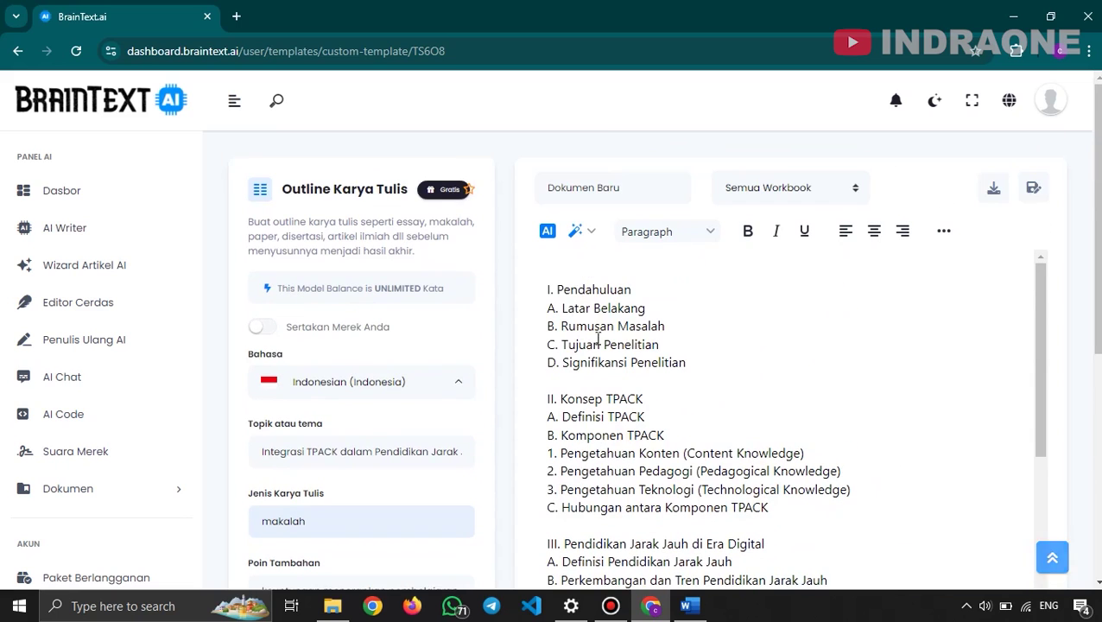
pyautogui.moveTo(550, 289); pyautogui.dragTo(703, 545)
pyautogui.click(688, 606)
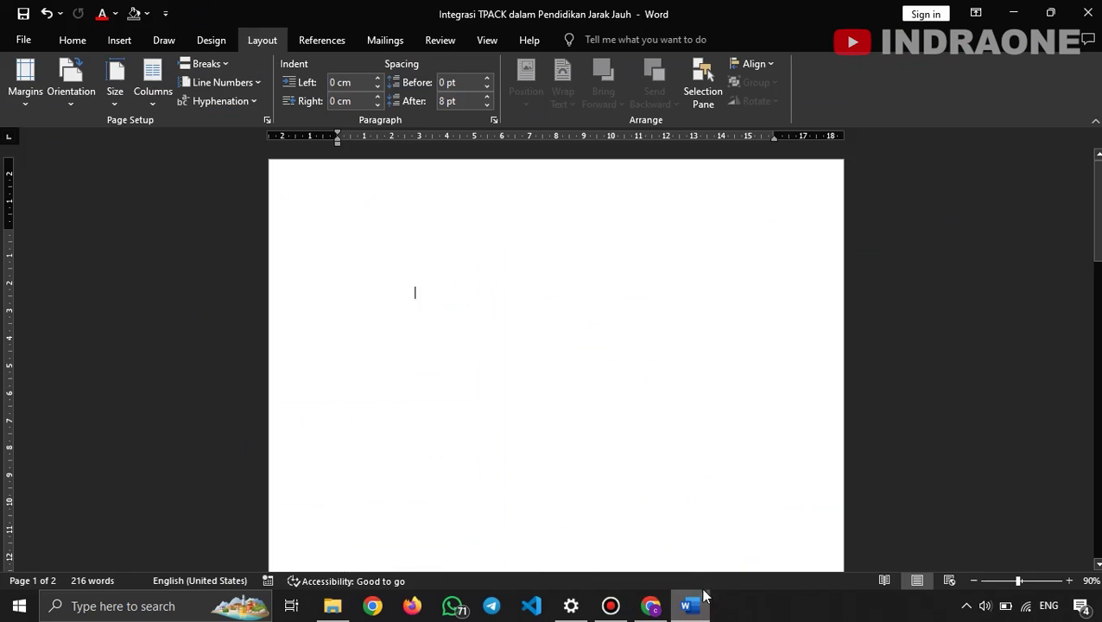
pyautogui.click(555, 316)
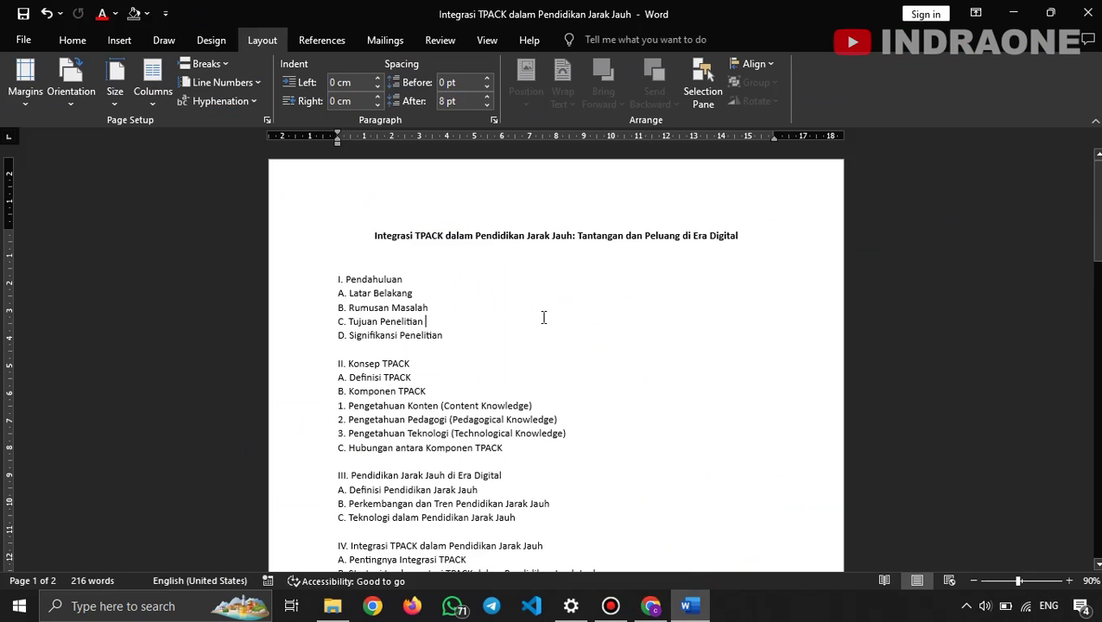
pyautogui.scroll(-4, 512, 362)
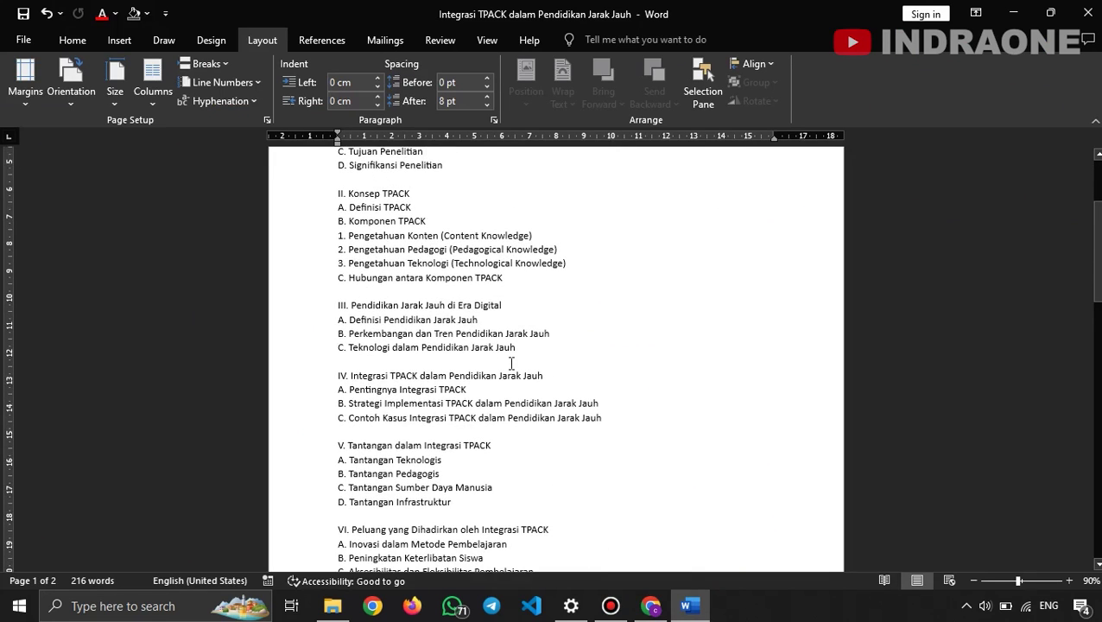
pyautogui.scroll(-3, 512, 363)
pyautogui.scroll(-5, 512, 363)
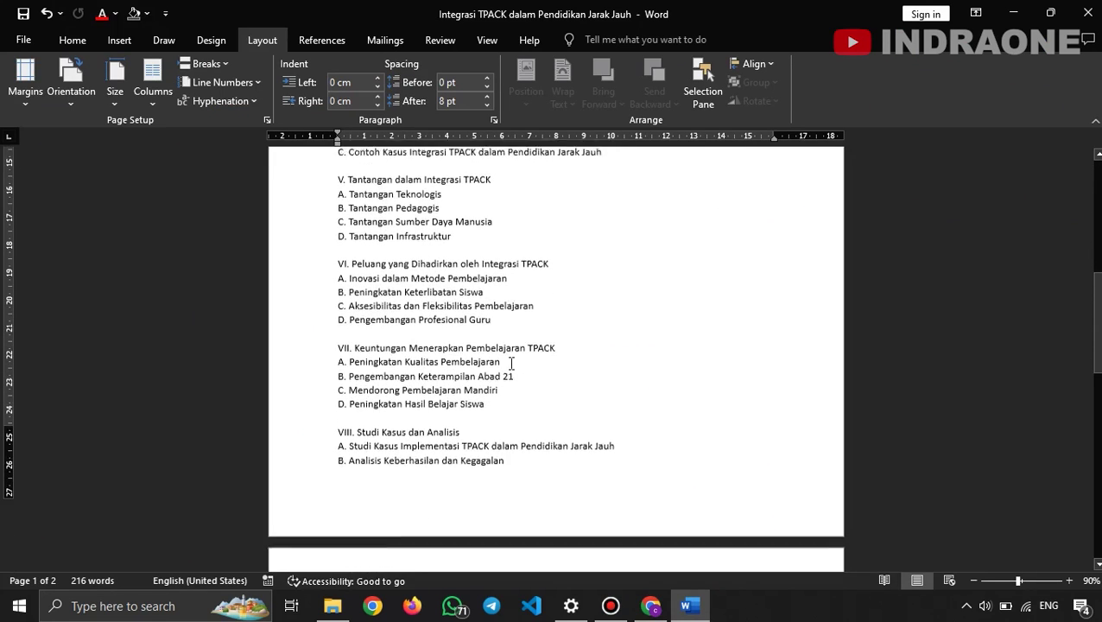
pyautogui.hotkey('alt', 'Tab')
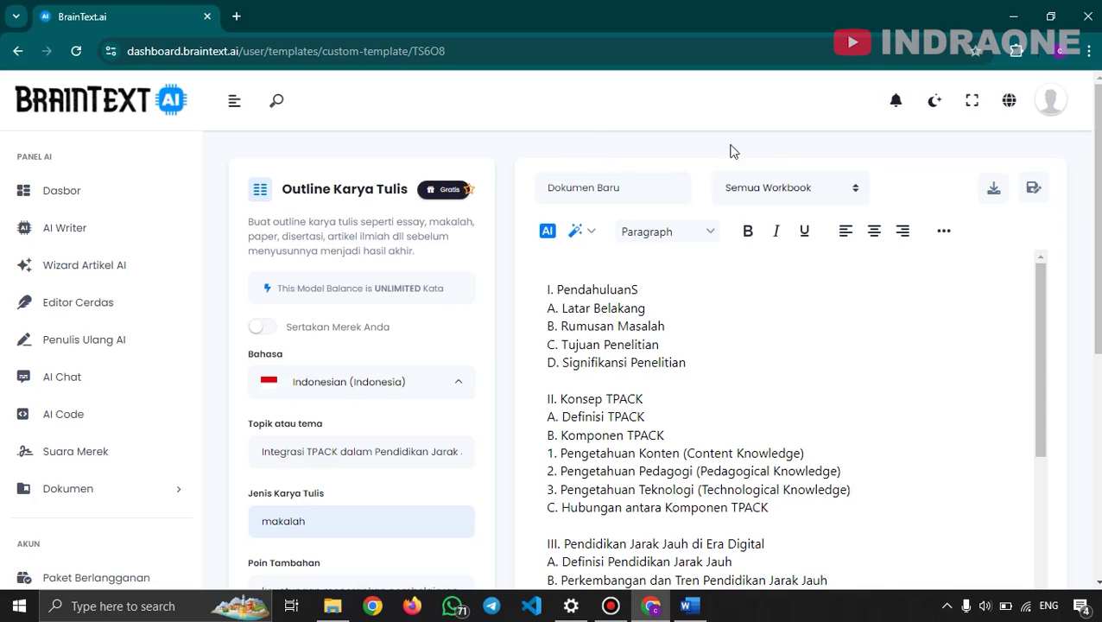
# Find the Buat Makalah template among the AI Writer's academic tools and open it.
pyautogui.click(80, 231)
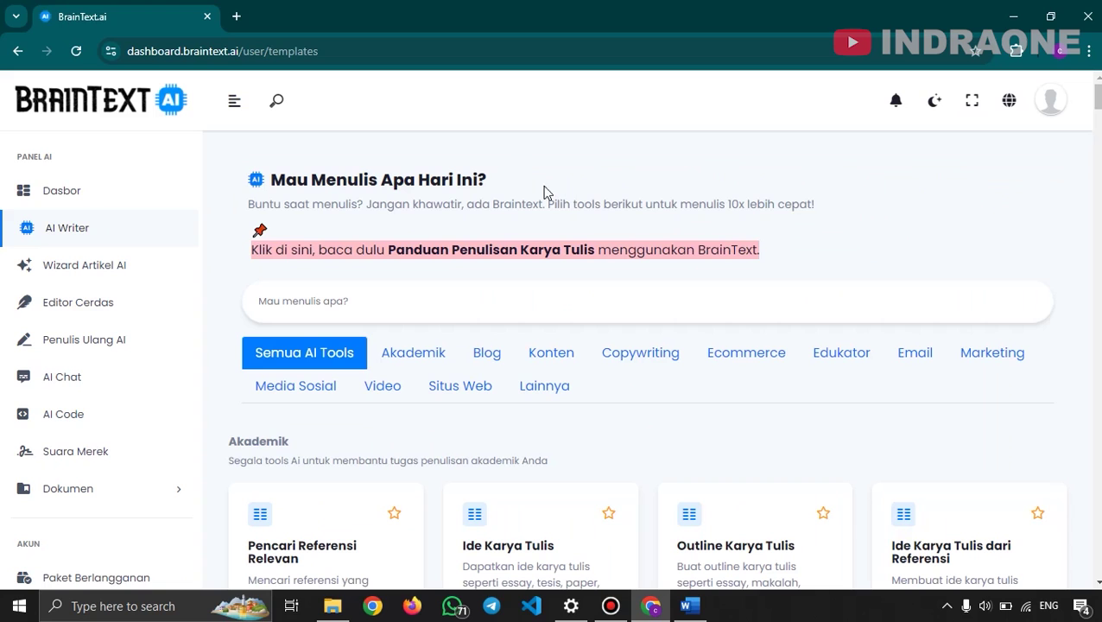
pyautogui.scroll(-1, 670, 356)
pyautogui.scroll(-4, 670, 356)
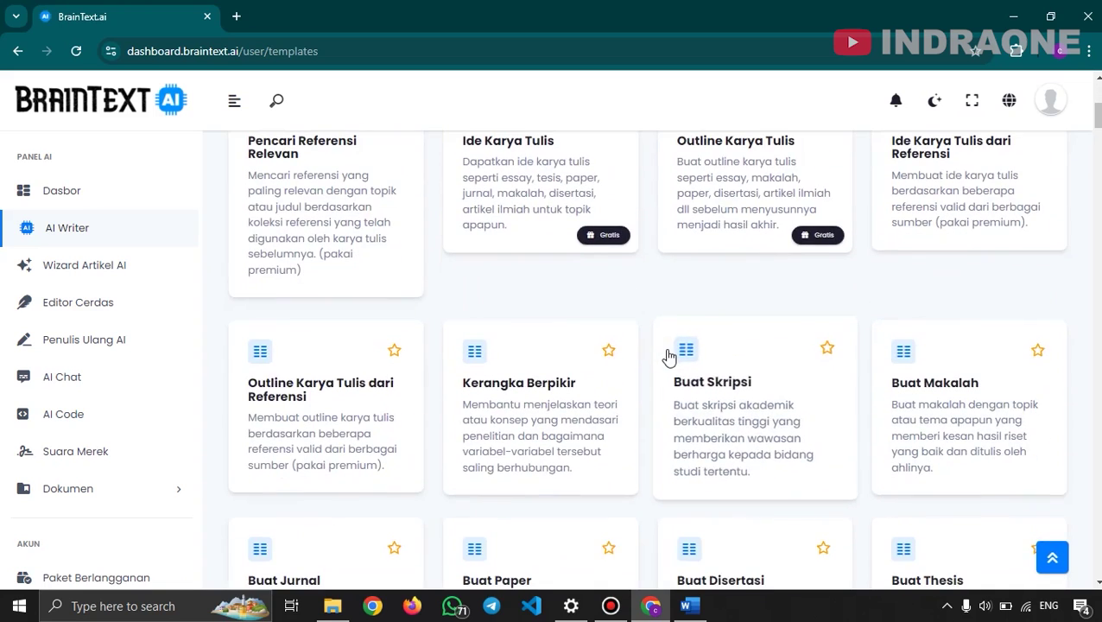
pyautogui.scroll(-2, 691, 354)
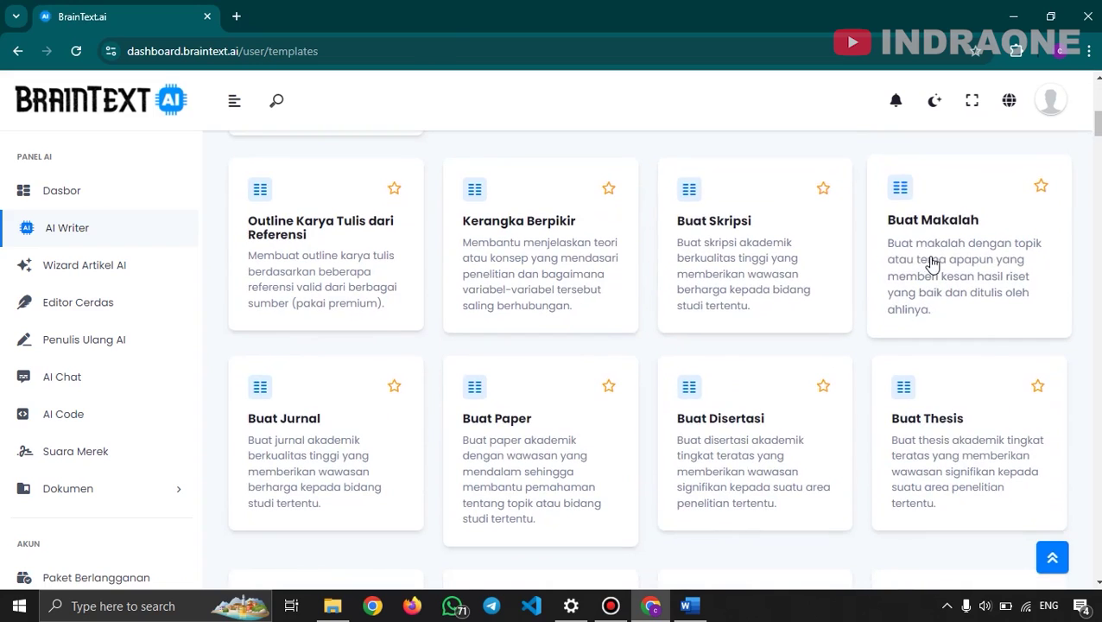
pyautogui.click(932, 264)
pyautogui.click(438, 383)
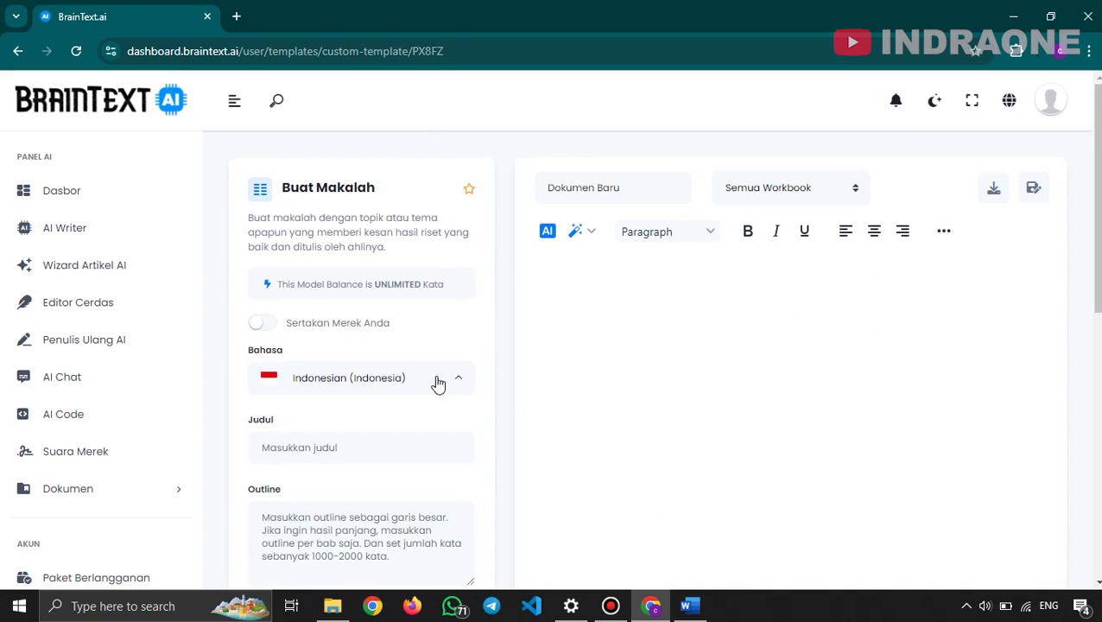
# Copy the title "Integrasi TPACK dalam Pendidikan Jarak Jauh: Tantangan dan Peluang di Era Digital" from Word into the makalah's Judul field.
pyautogui.click(441, 442)
pyautogui.scroll(-1, 407, 396)
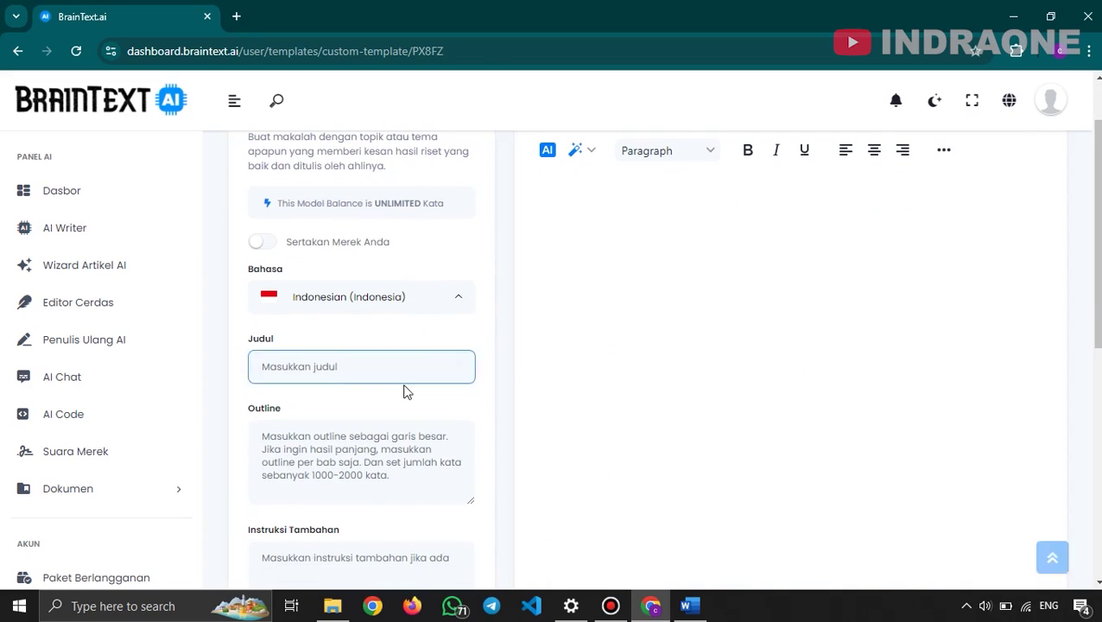
pyautogui.click(688, 605)
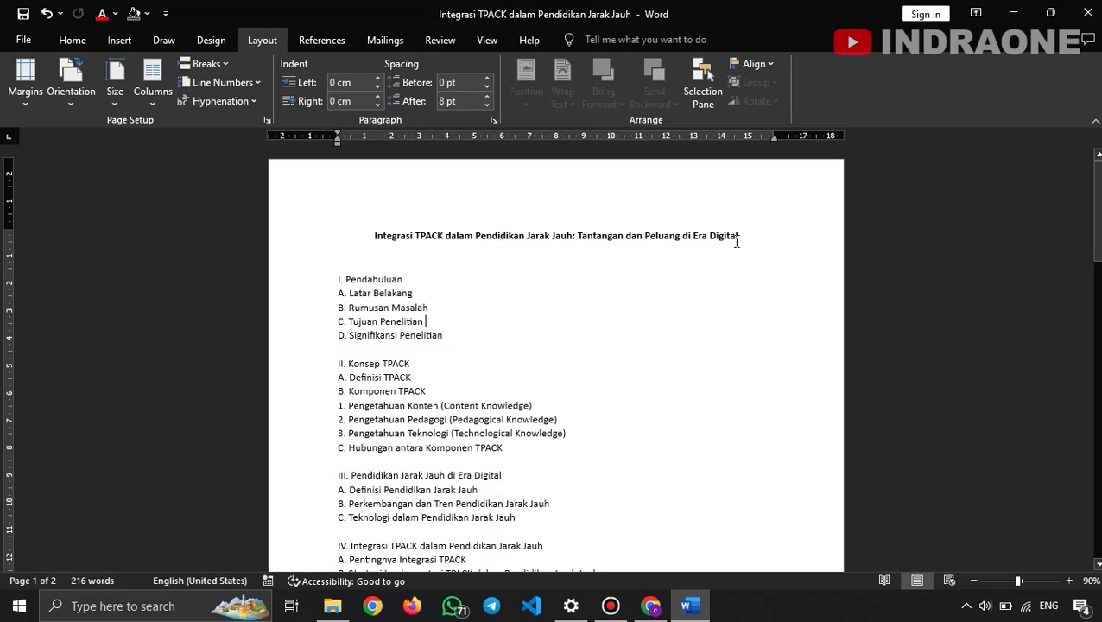
pyautogui.moveTo(743, 239); pyautogui.dragTo(367, 243)
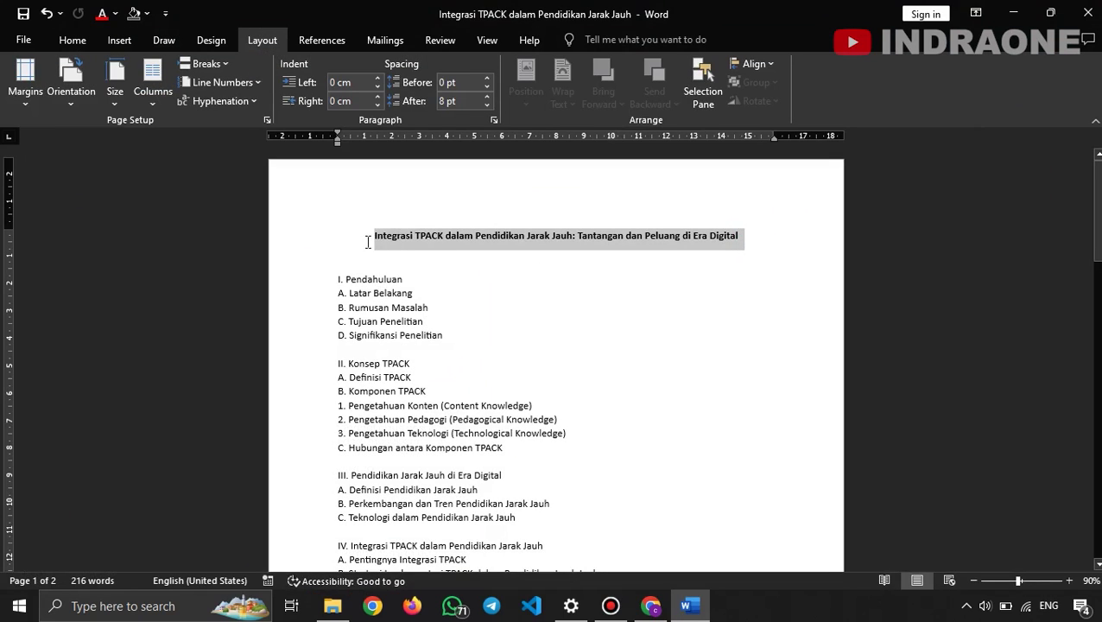
pyautogui.click(651, 606)
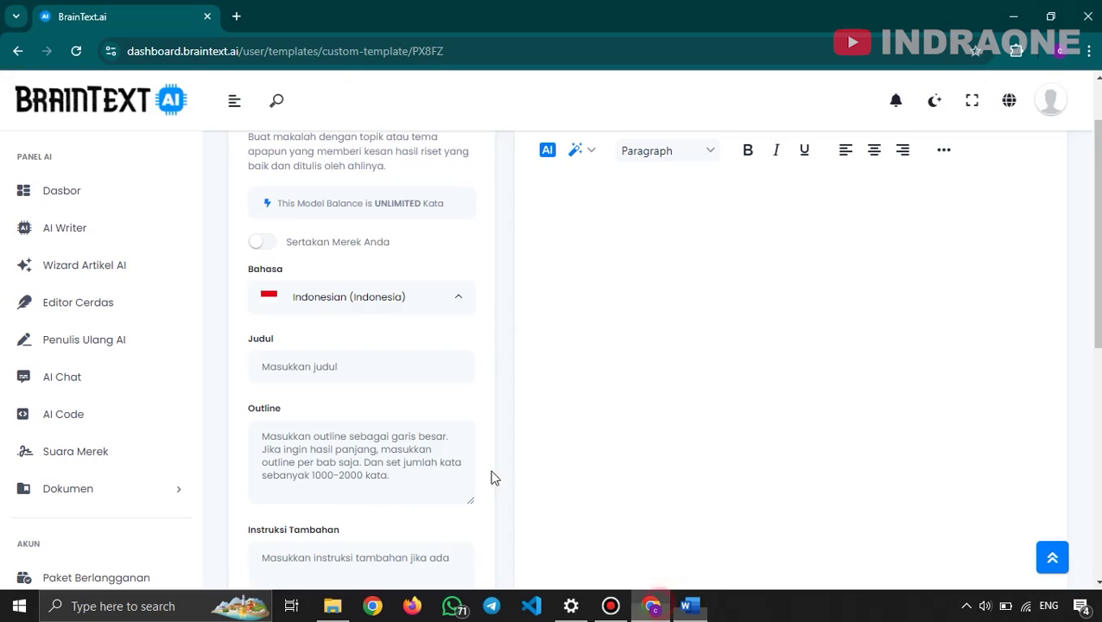
pyautogui.click(348, 374)
pyautogui.hotkey('ctrl', 'v')
pyautogui.click(403, 398)
pyautogui.click(319, 435)
pyautogui.scroll(-1, 294, 415)
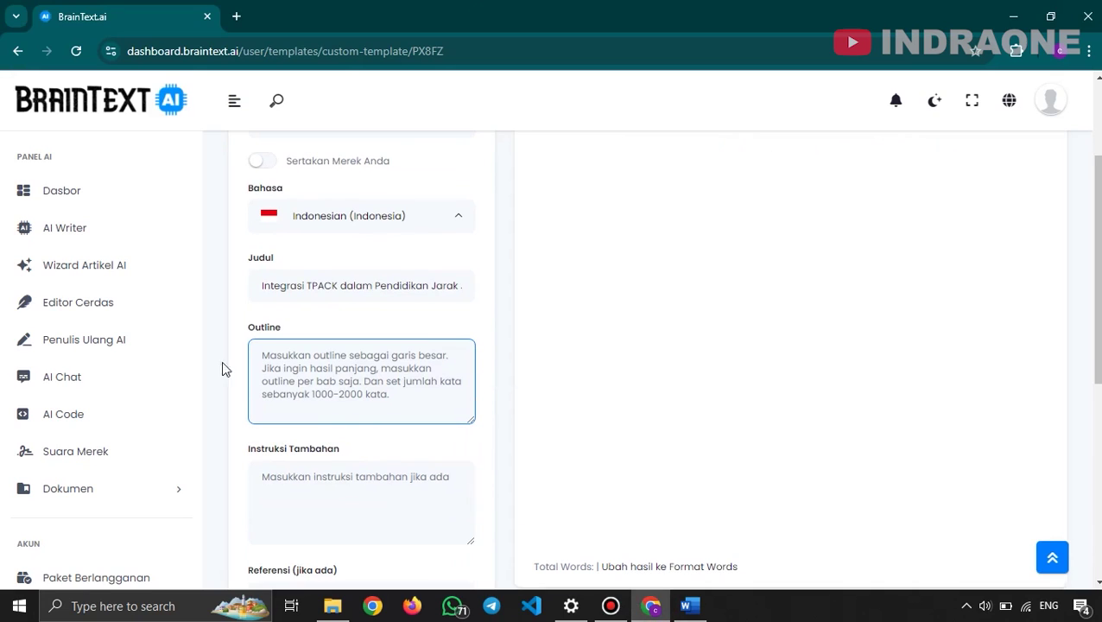
pyautogui.click(267, 338)
pyautogui.click(275, 367)
pyautogui.click(339, 360)
pyautogui.click(688, 605)
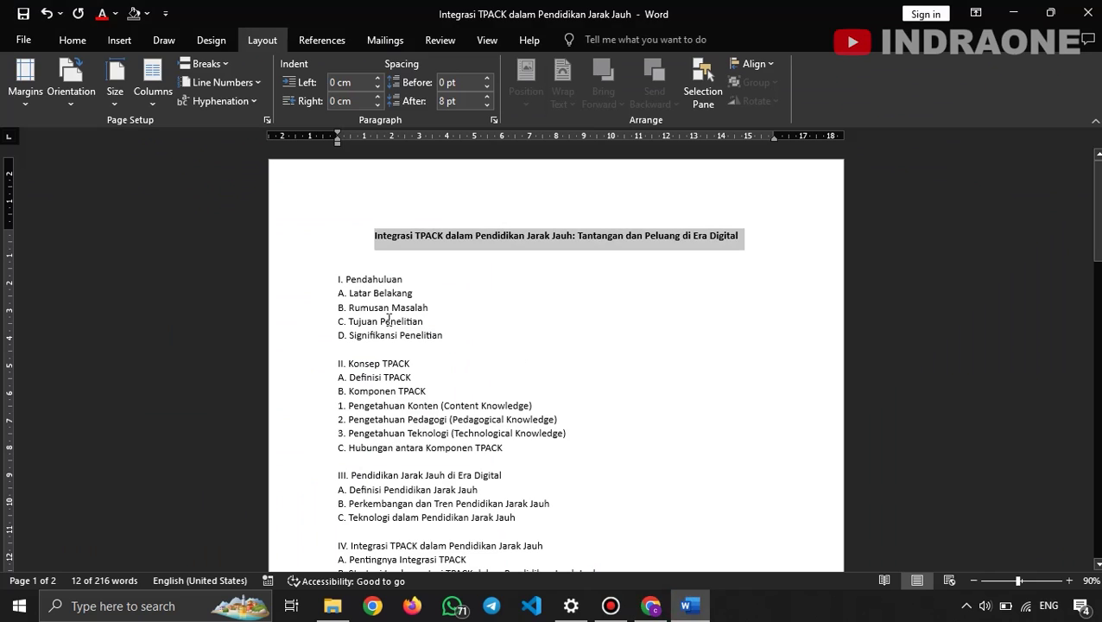
pyautogui.moveTo(342, 279); pyautogui.dragTo(529, 574)
pyautogui.click(654, 607)
pyautogui.click(319, 365)
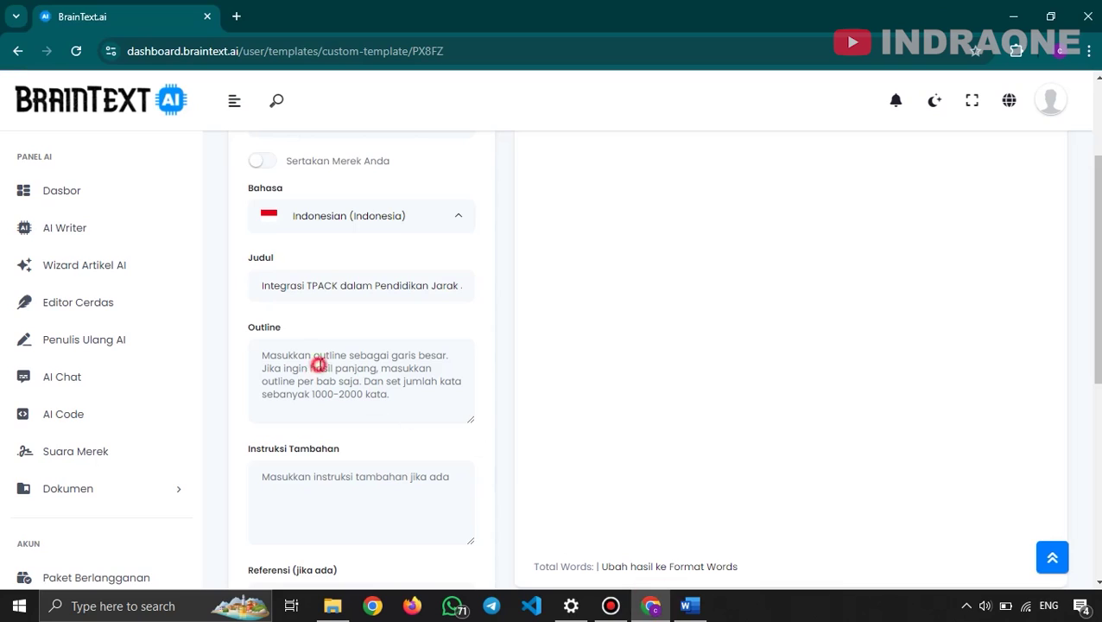
# Copy only chapter I, Pendahuluan with points A to D, from the Word outline into the makalah's Outline field.
pyautogui.click(689, 608)
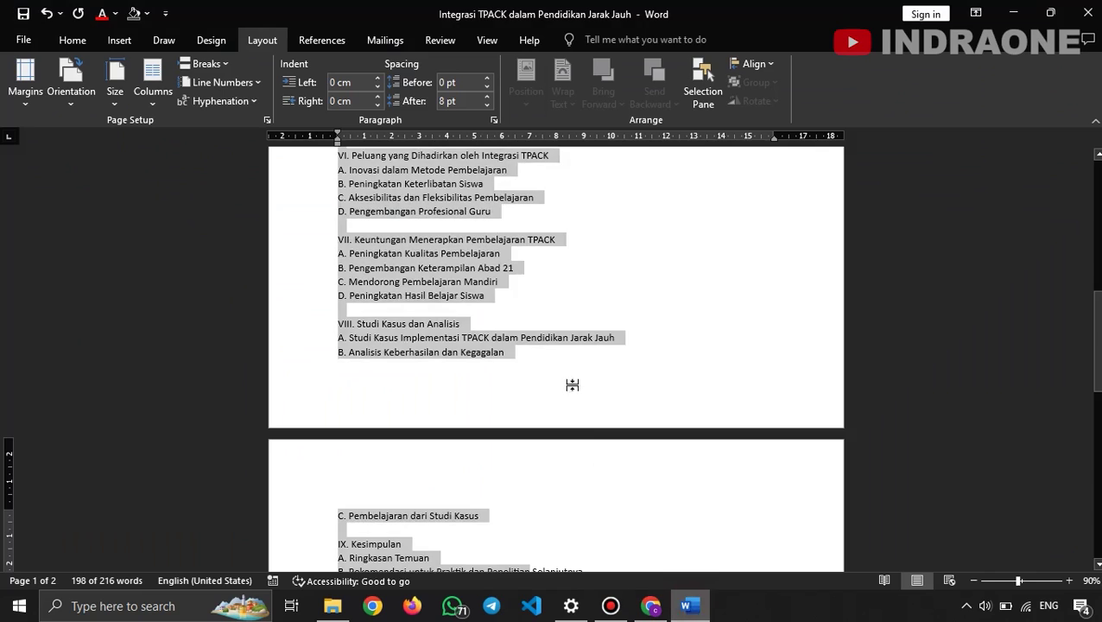
pyautogui.scroll(5, 563, 377)
pyautogui.scroll(6, 562, 385)
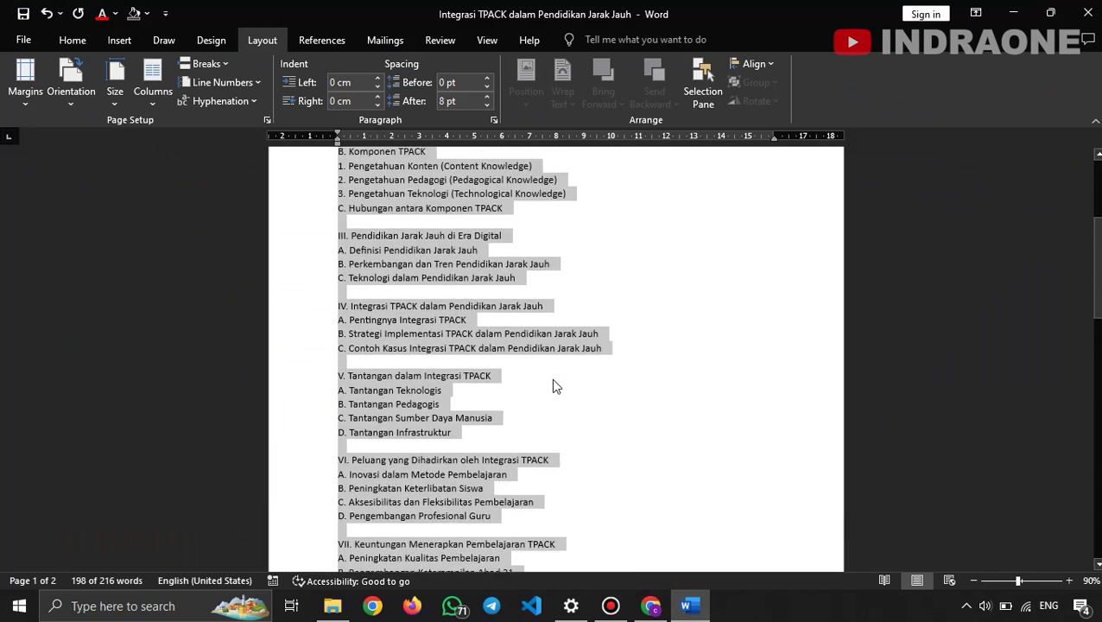
pyautogui.click(535, 337)
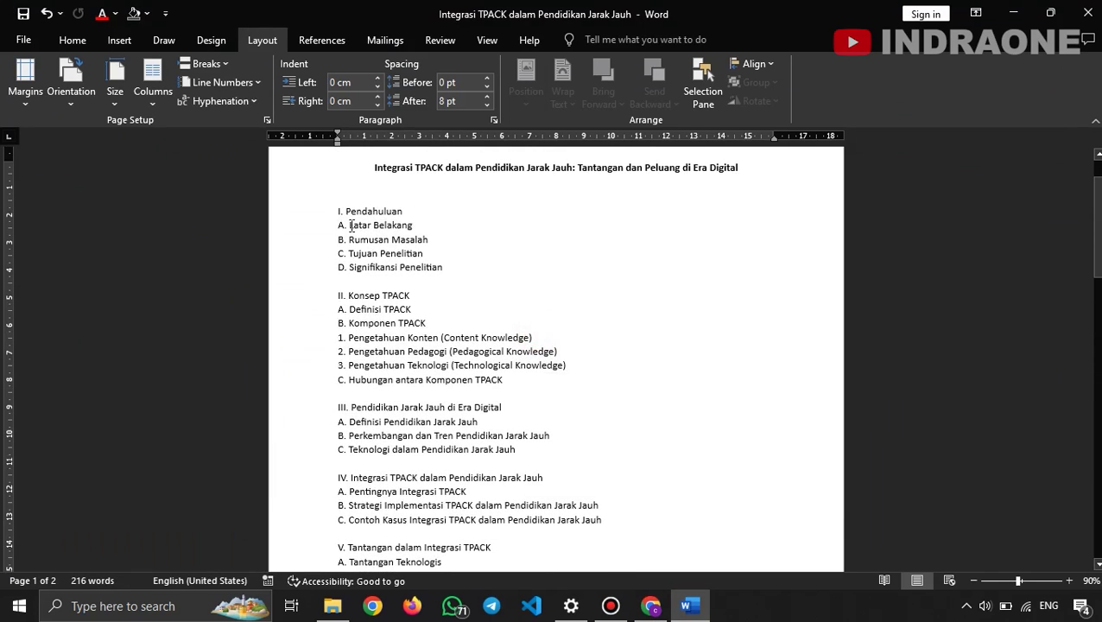
pyautogui.moveTo(337, 210); pyautogui.dragTo(444, 274)
pyautogui.hotkey('ctrl', 'c')
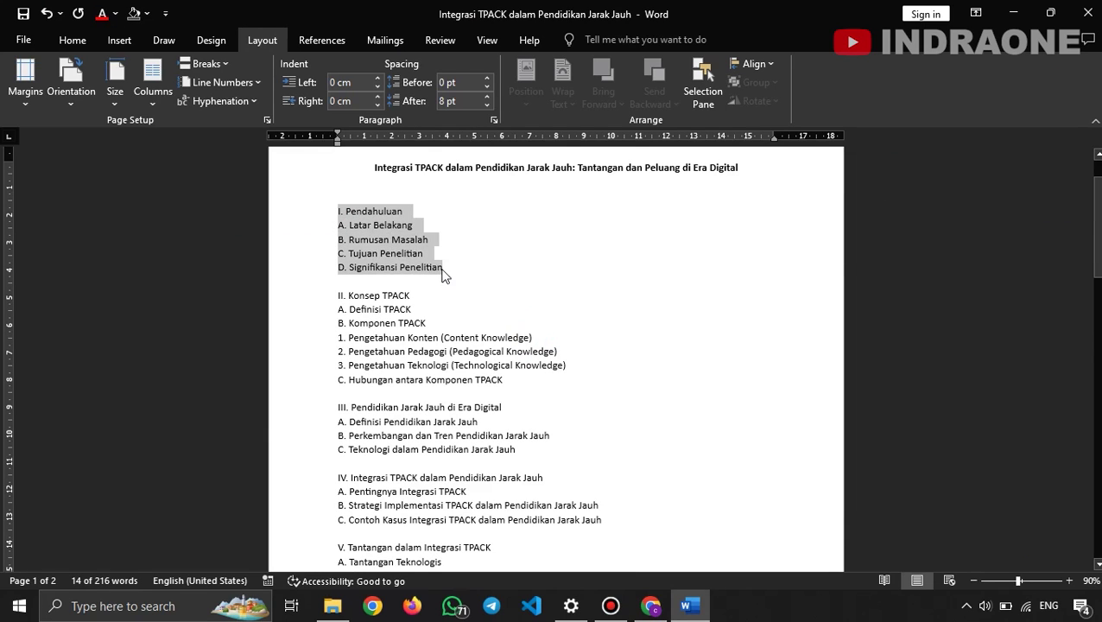
pyautogui.click(650, 606)
pyautogui.click(341, 359)
pyautogui.hotkey('ctrl', 'v')
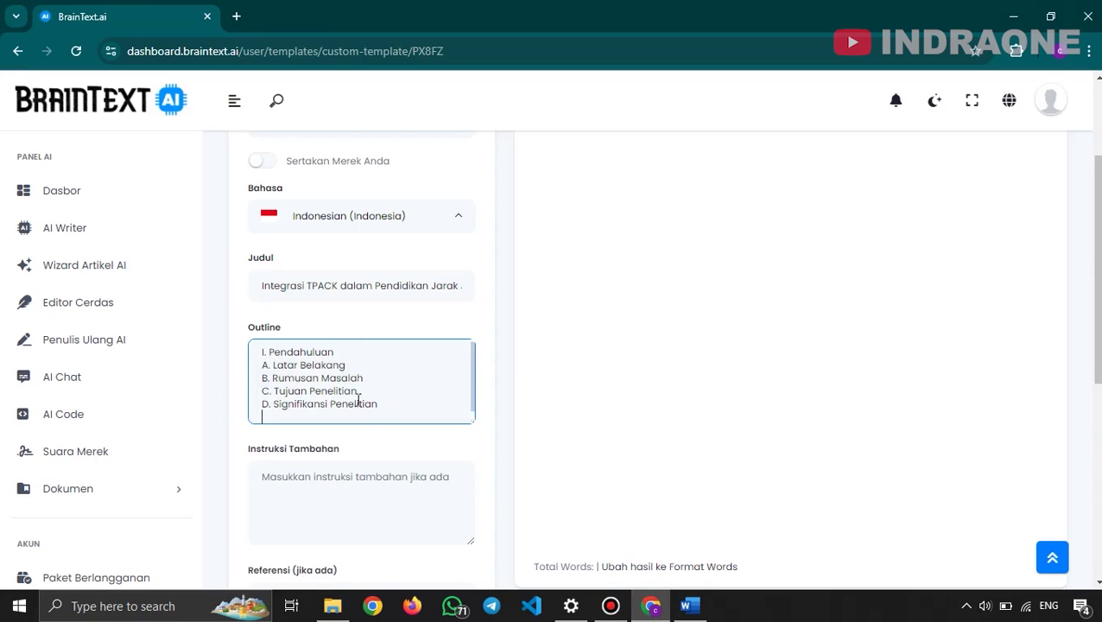
# Choose the Premium AI model and generate the makalah's Pendahuluan chapter.
pyautogui.scroll(-4, 358, 399)
pyautogui.click(339, 398)
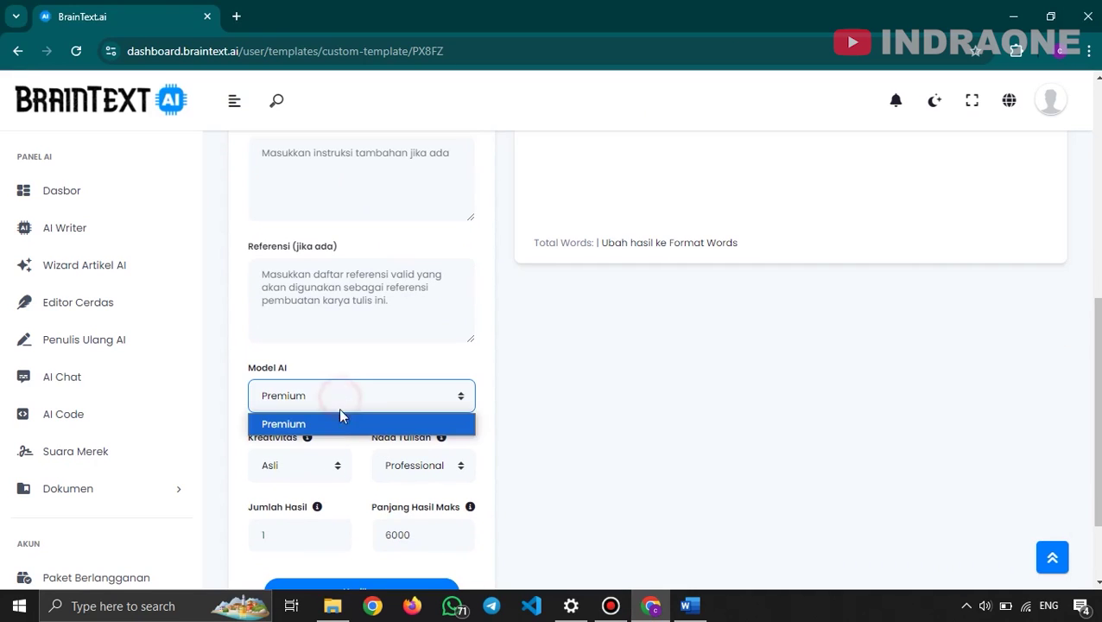
pyautogui.click(335, 424)
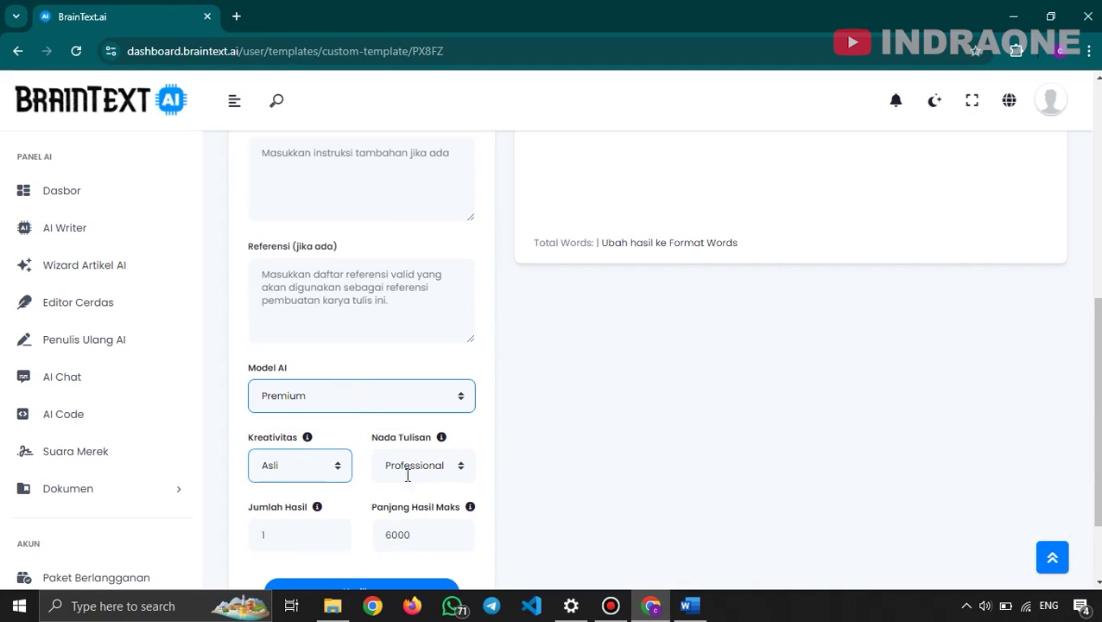
pyautogui.scroll(-2, 365, 511)
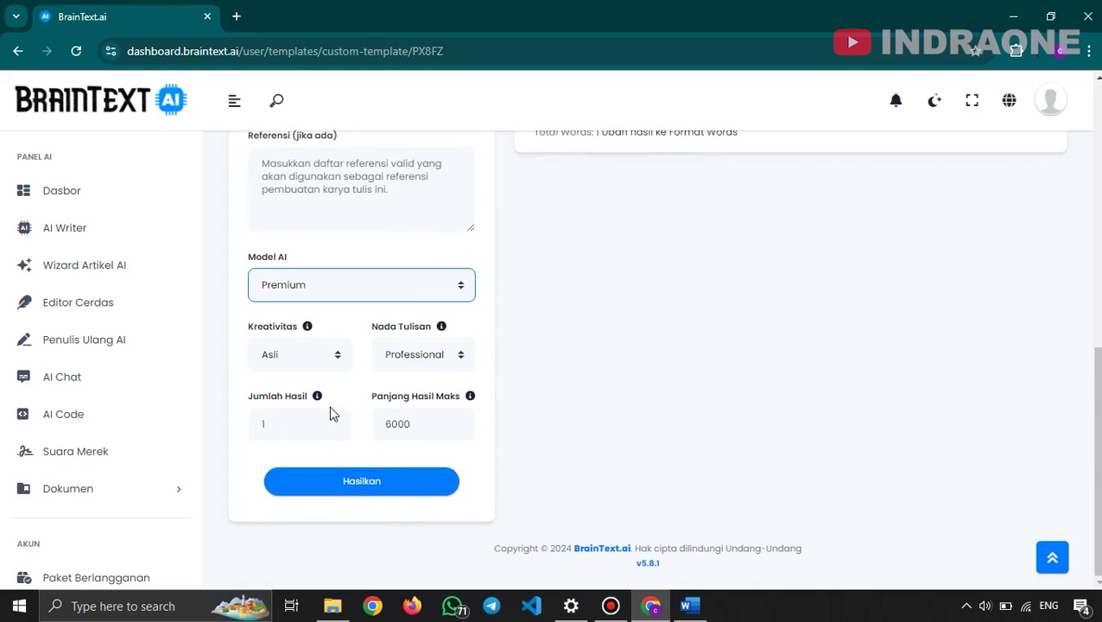
pyautogui.click(369, 488)
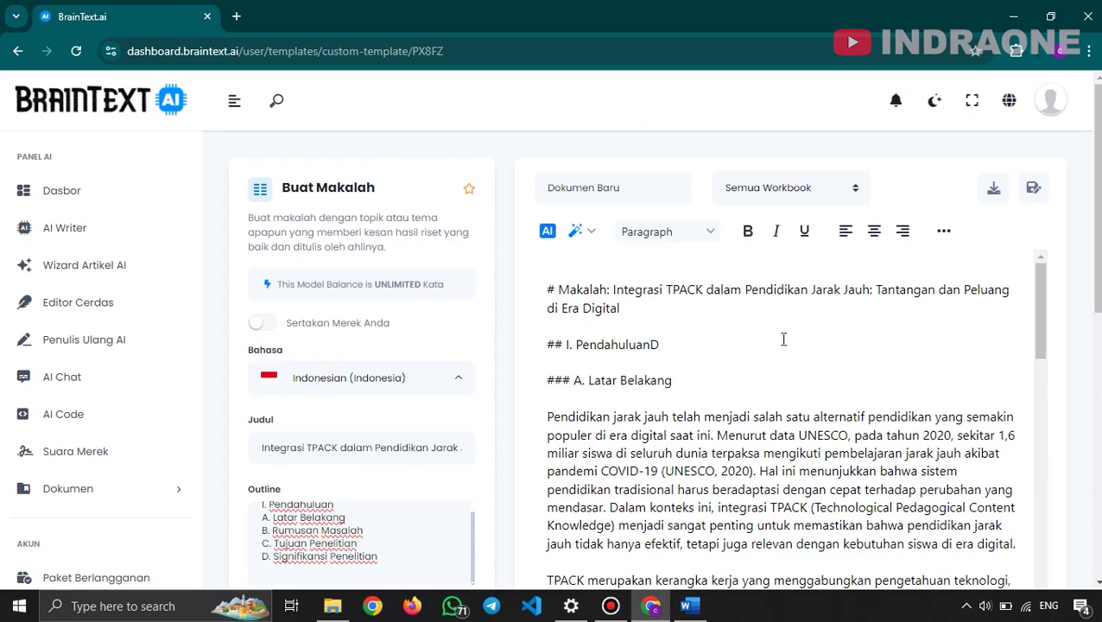
# Review the generated Pendahuluan text and examine its reference list, including the journal source in the third entry.
pyautogui.click(692, 342)
pyautogui.scroll(-4, 739, 360)
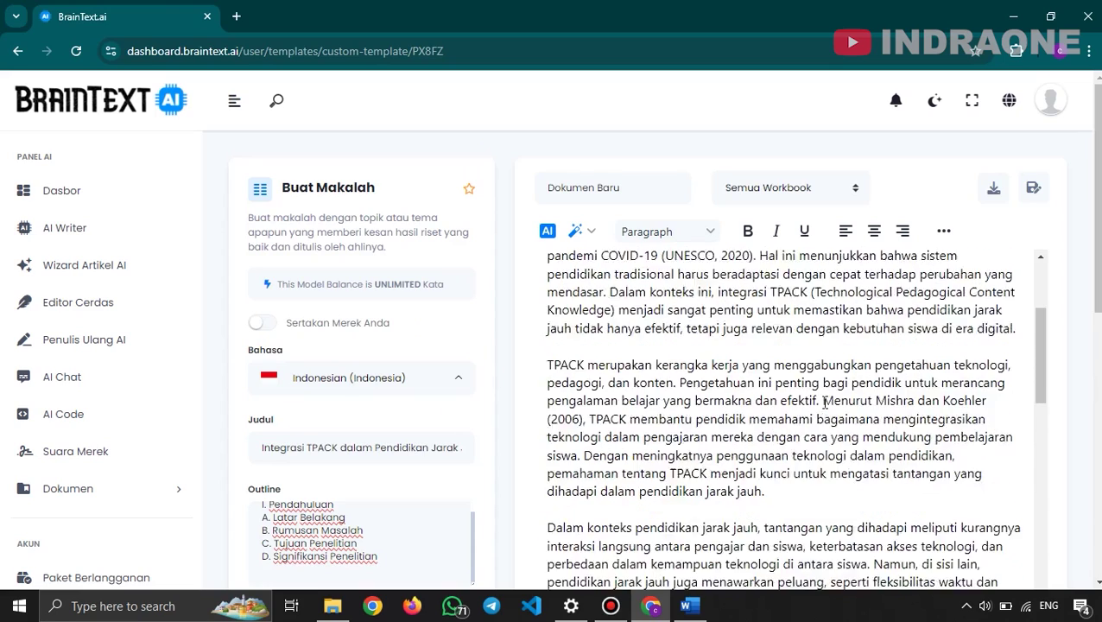
pyautogui.scroll(-10, 825, 403)
pyautogui.scroll(-5, 792, 394)
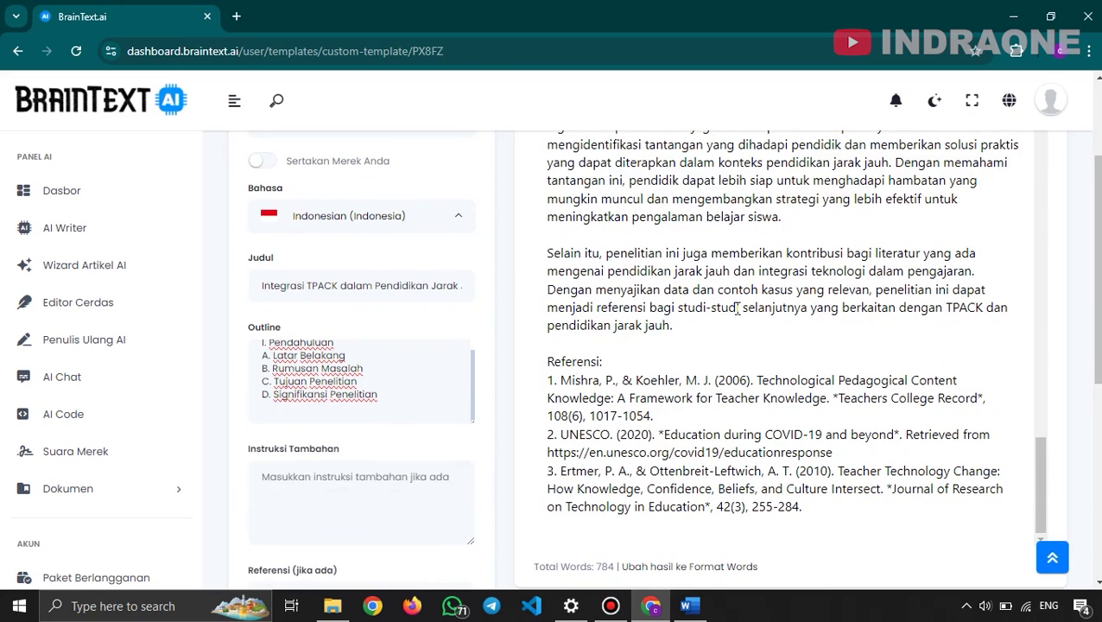
pyautogui.moveTo(549, 362); pyautogui.dragTo(610, 363)
pyautogui.click(651, 387)
pyautogui.moveTo(889, 492); pyautogui.dragTo(970, 492)
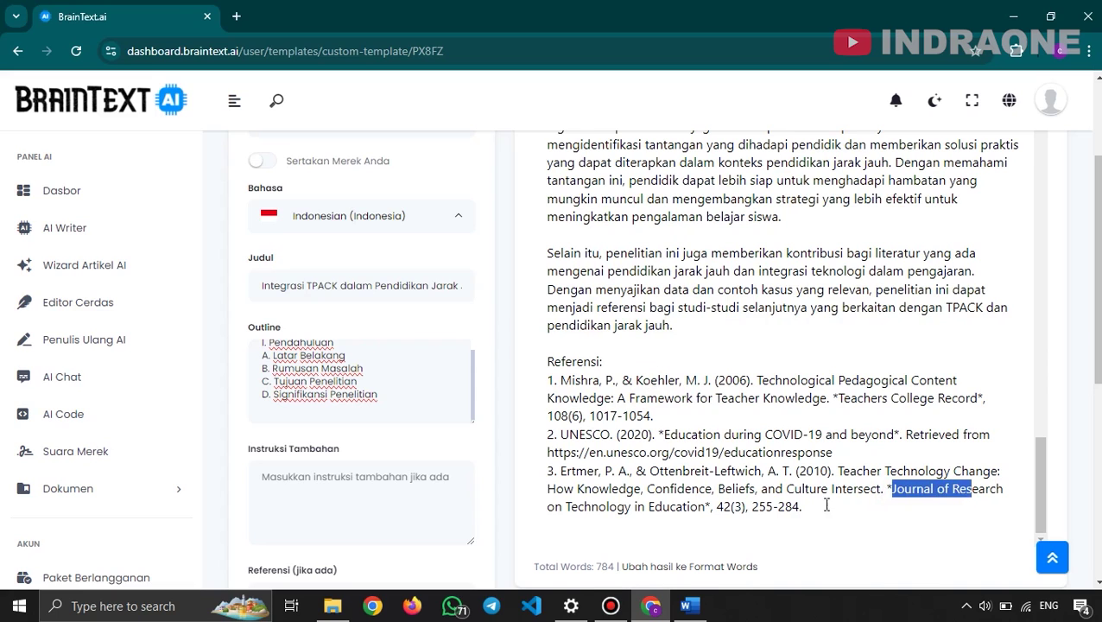
pyautogui.click(803, 501)
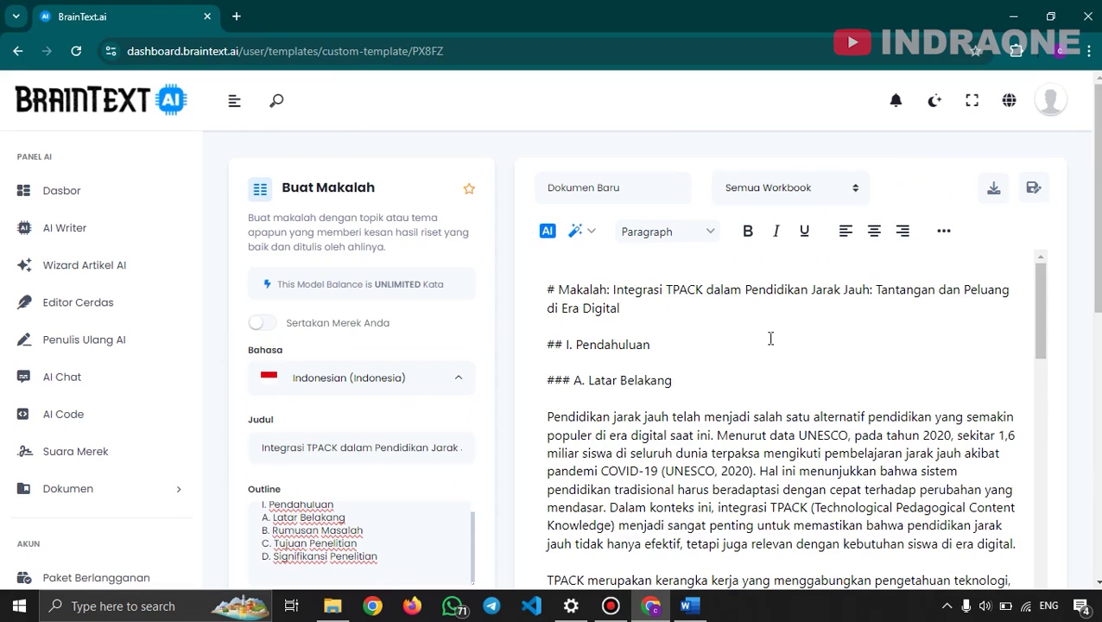
# Export the generated makalah text as an MS Word file.
pyautogui.scroll(-1, 749, 395)
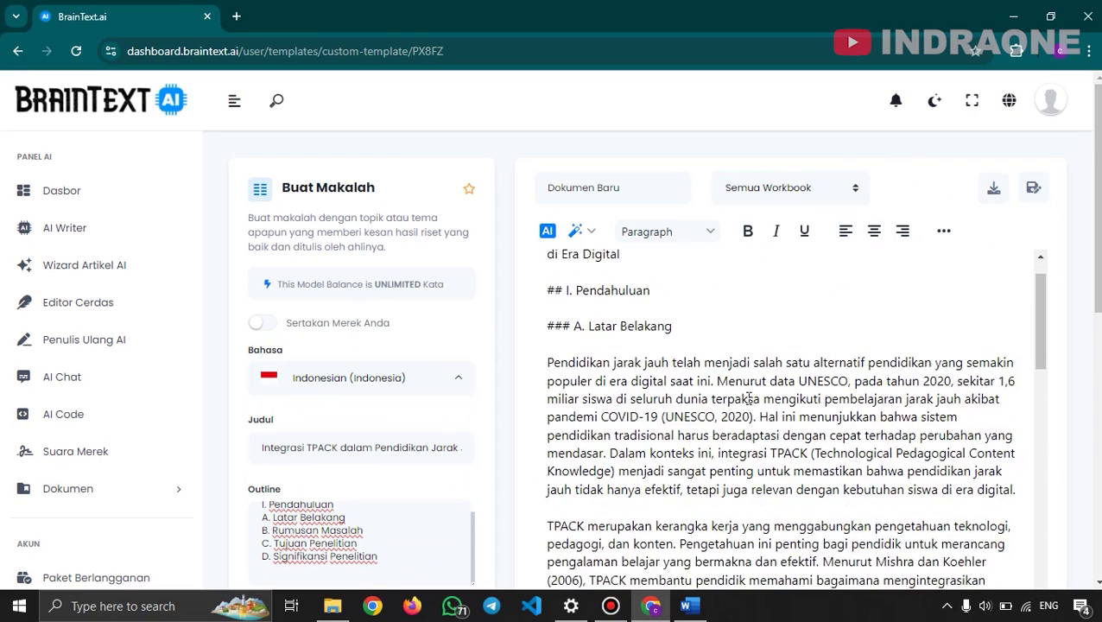
pyautogui.scroll(1, 801, 439)
pyautogui.moveTo(1017, 544); pyautogui.dragTo(970, 219)
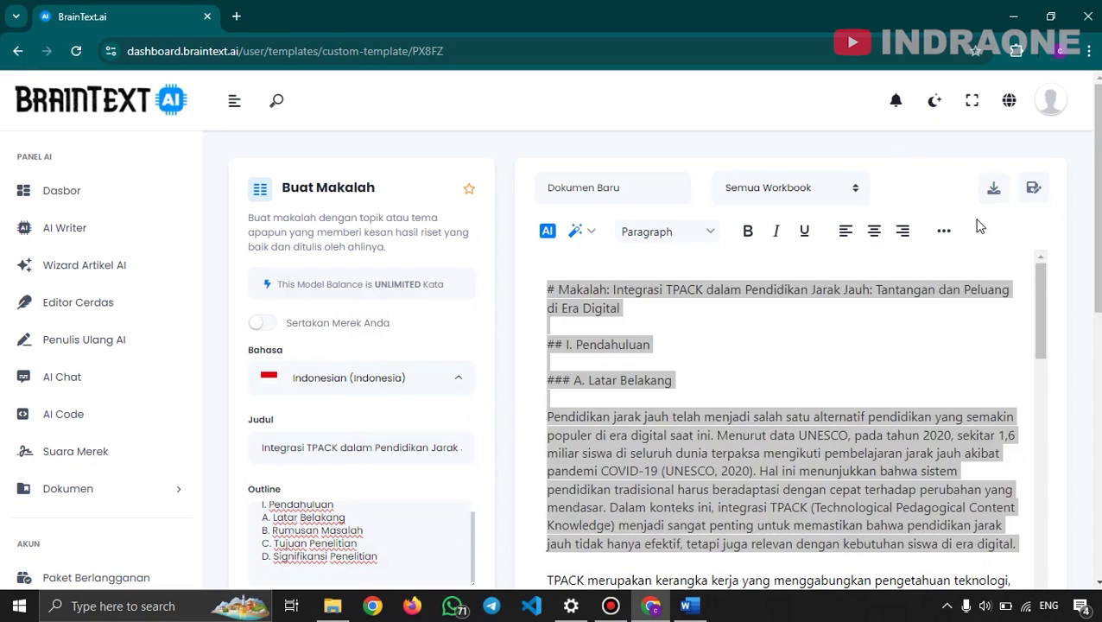
pyautogui.click(943, 190)
pyautogui.click(992, 191)
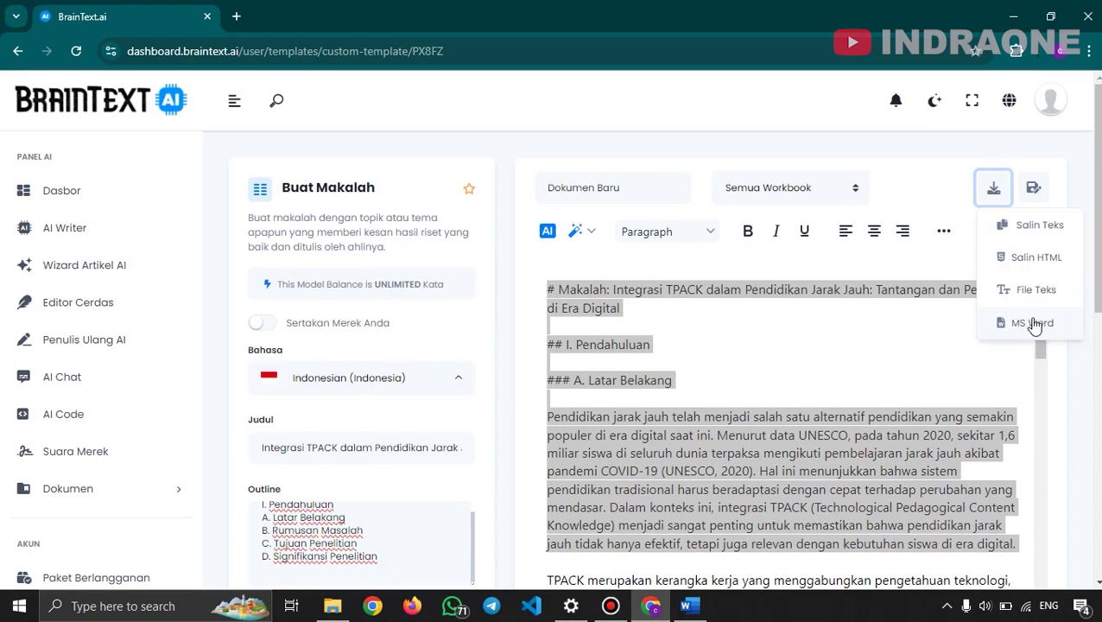
pyautogui.click(1021, 325)
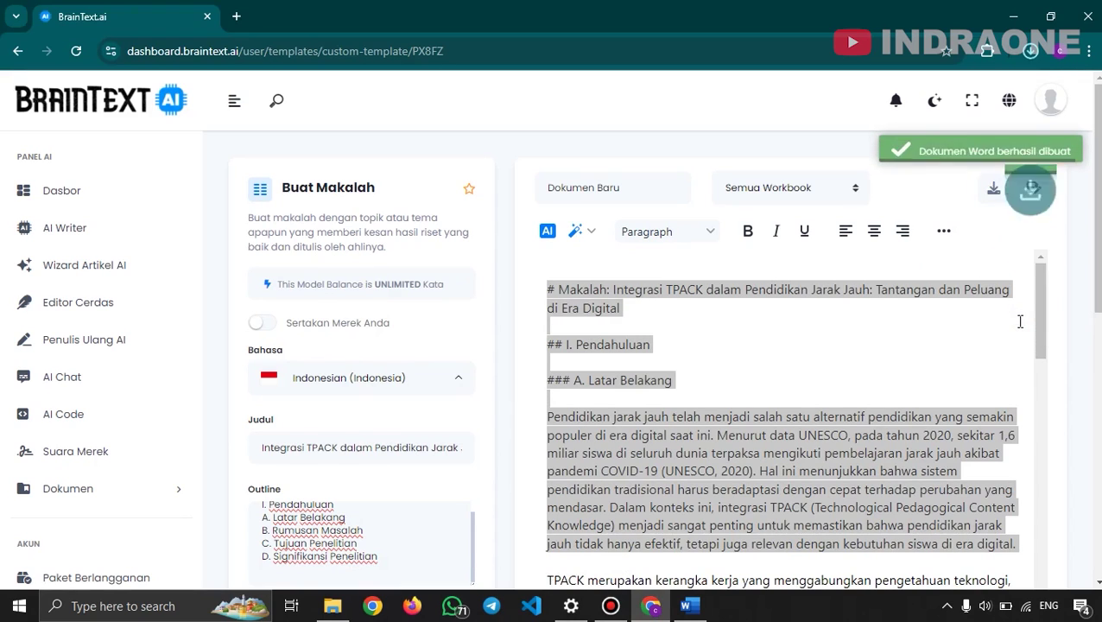
# Open the newly exported document (1).doc from the recent downloads to check it.
pyautogui.click(1030, 52)
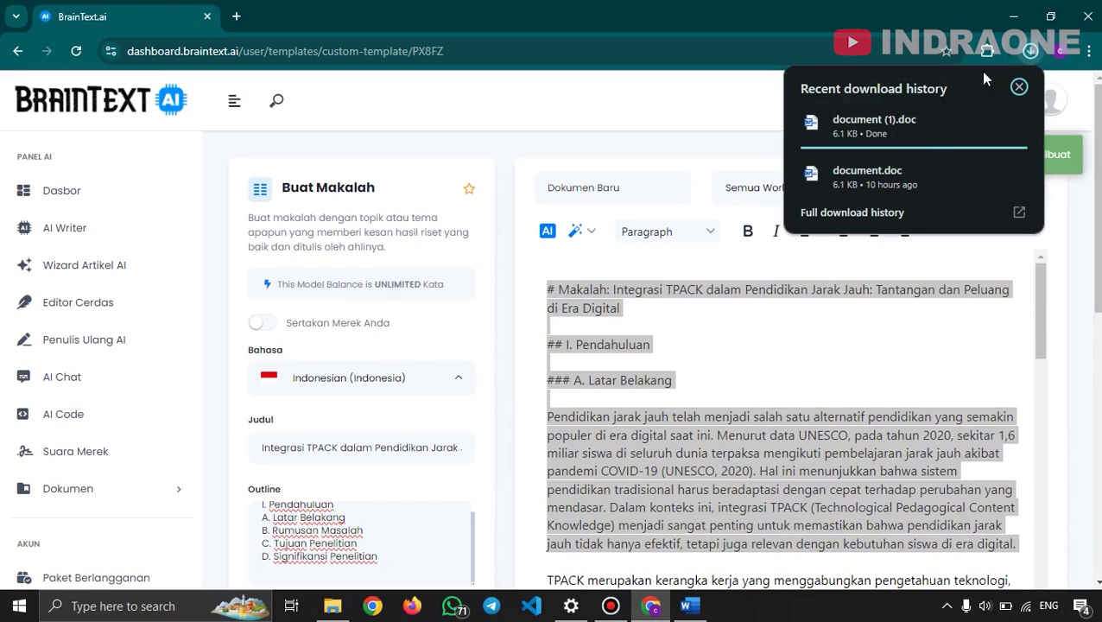
pyautogui.click(883, 136)
pyautogui.click(937, 307)
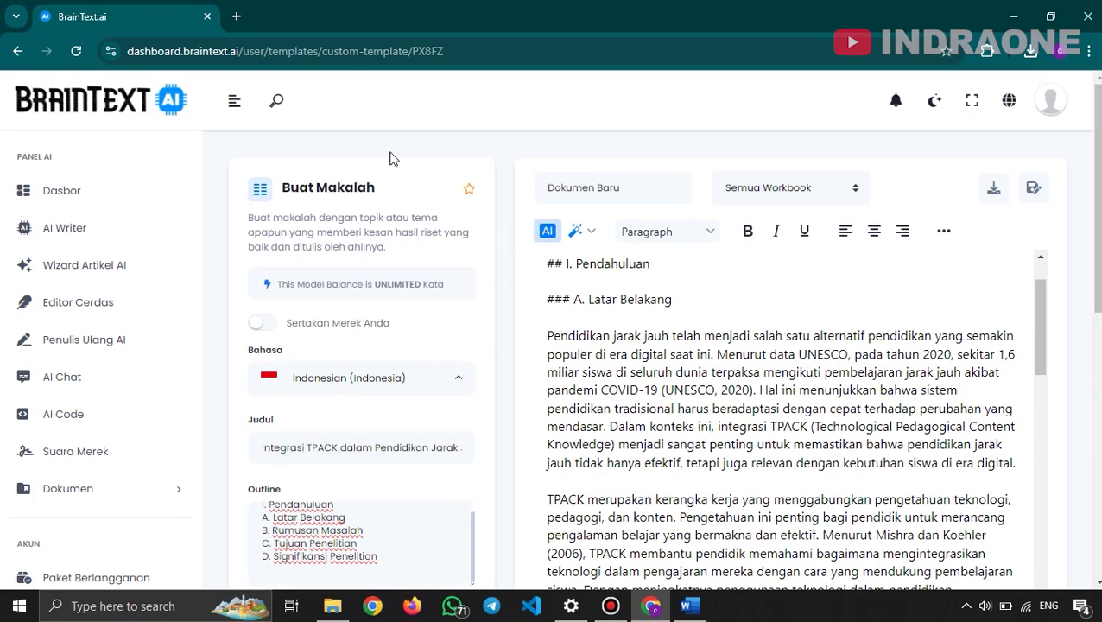
# Go back to the account dashboard and open the subscription package price list.
pyautogui.click(99, 195)
pyautogui.press('Return')
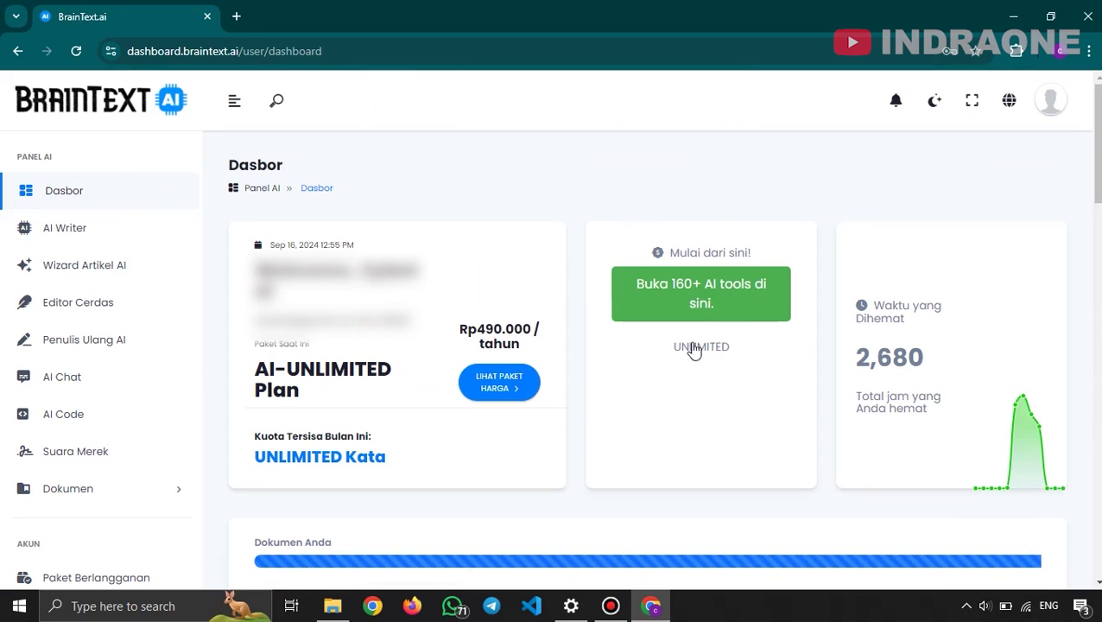
pyautogui.click(506, 389)
# Compare the AIBASIC, AIPRO and AI-UNLIMITED plans, examining the yearly price, billing period and included features of AI-UNLIMITED.
pyautogui.scroll(-2, 596, 367)
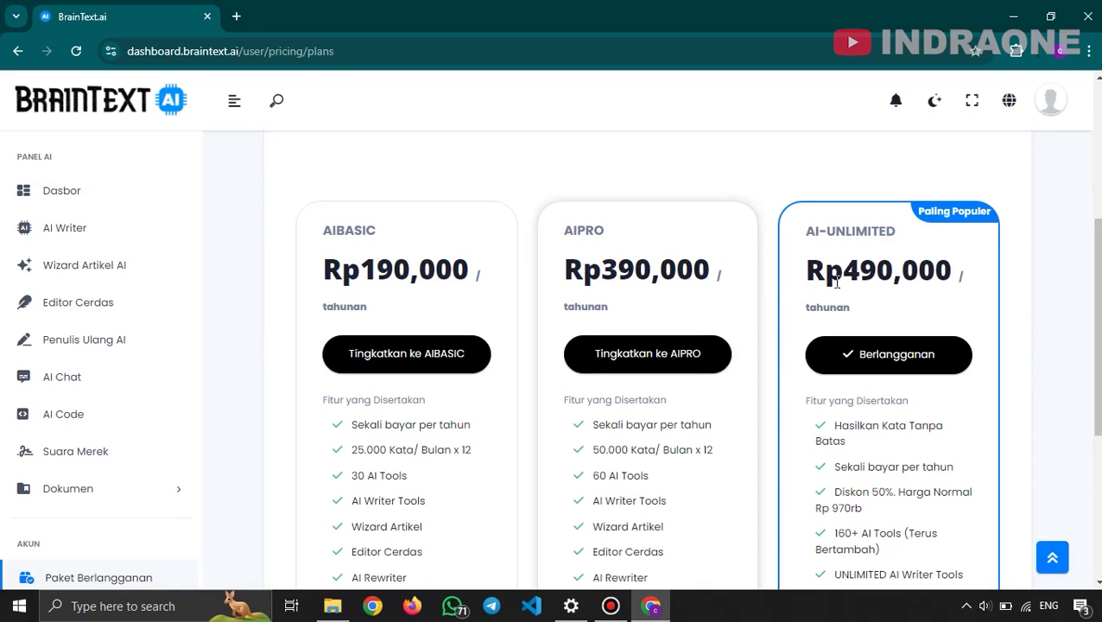
pyautogui.scroll(-1, 782, 297)
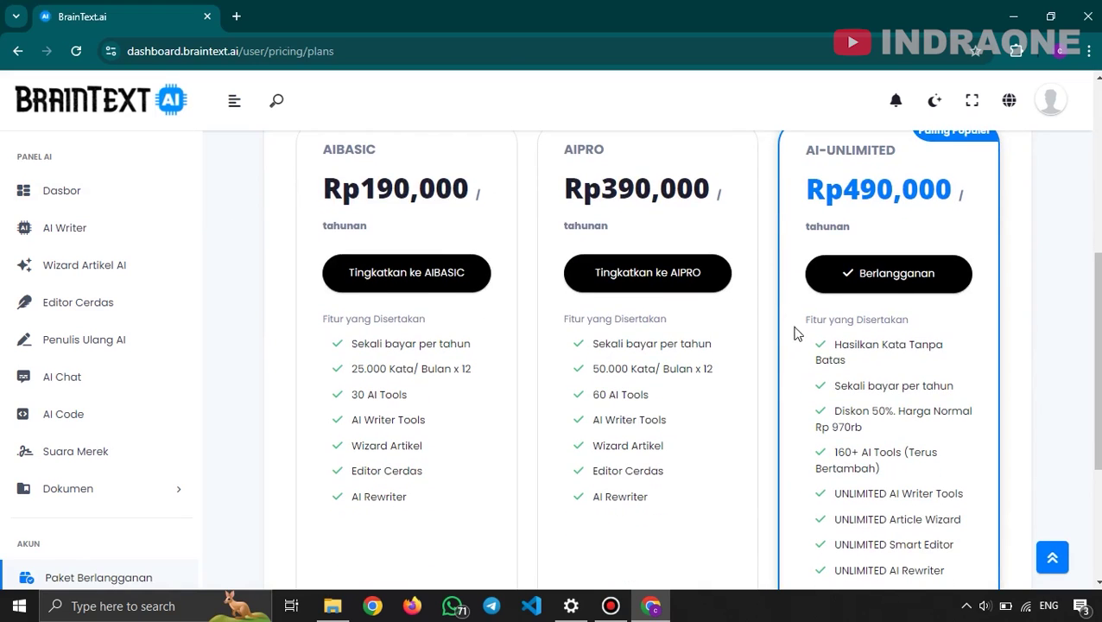
pyautogui.scroll(1, 840, 252)
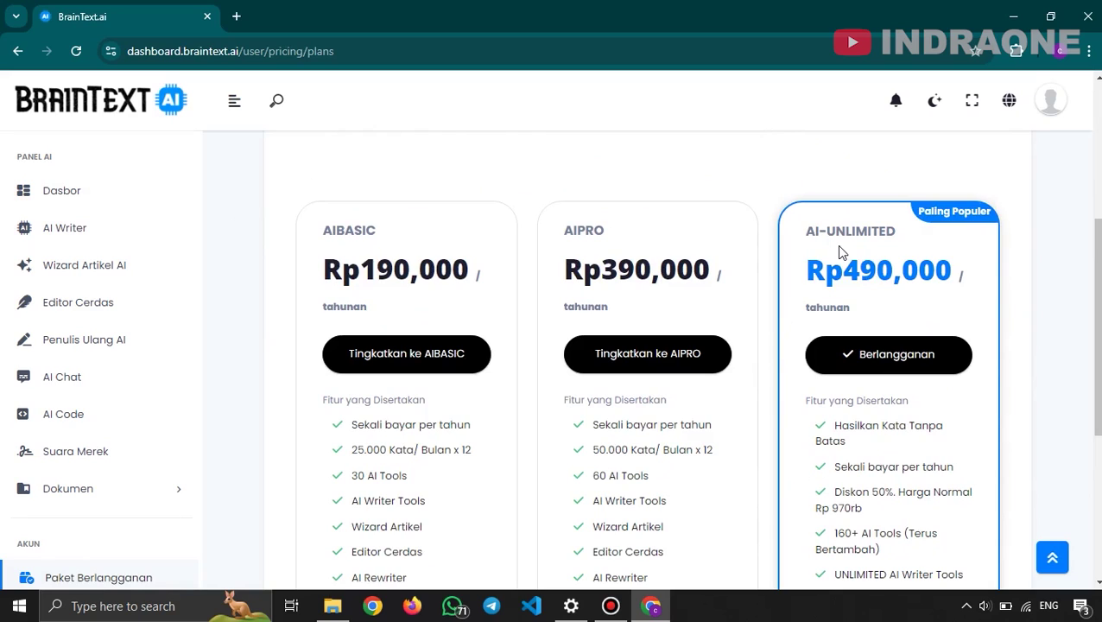
pyautogui.scroll(-1, 844, 301)
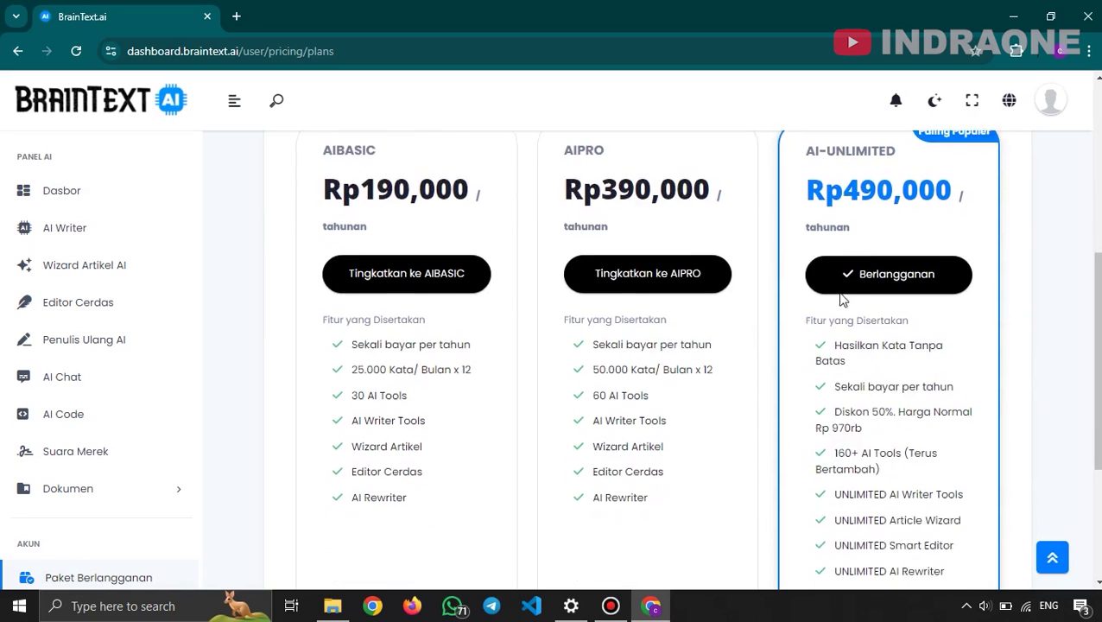
pyautogui.scroll(-1, 922, 310)
pyautogui.scroll(2, 905, 331)
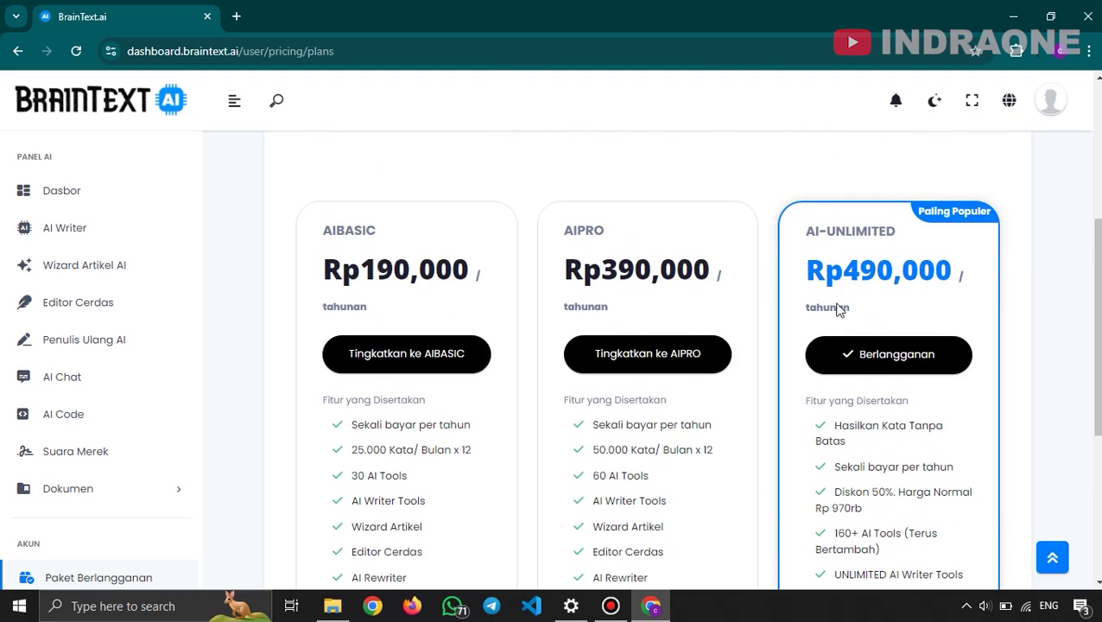
pyautogui.moveTo(852, 311); pyautogui.dragTo(810, 304)
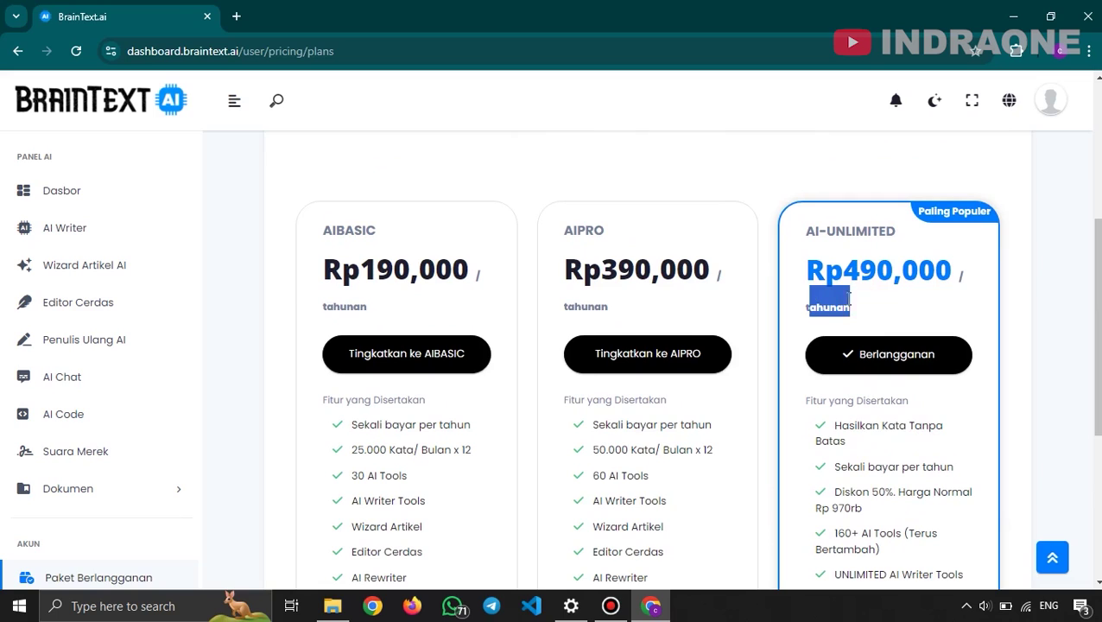
pyautogui.scroll(-2, 918, 307)
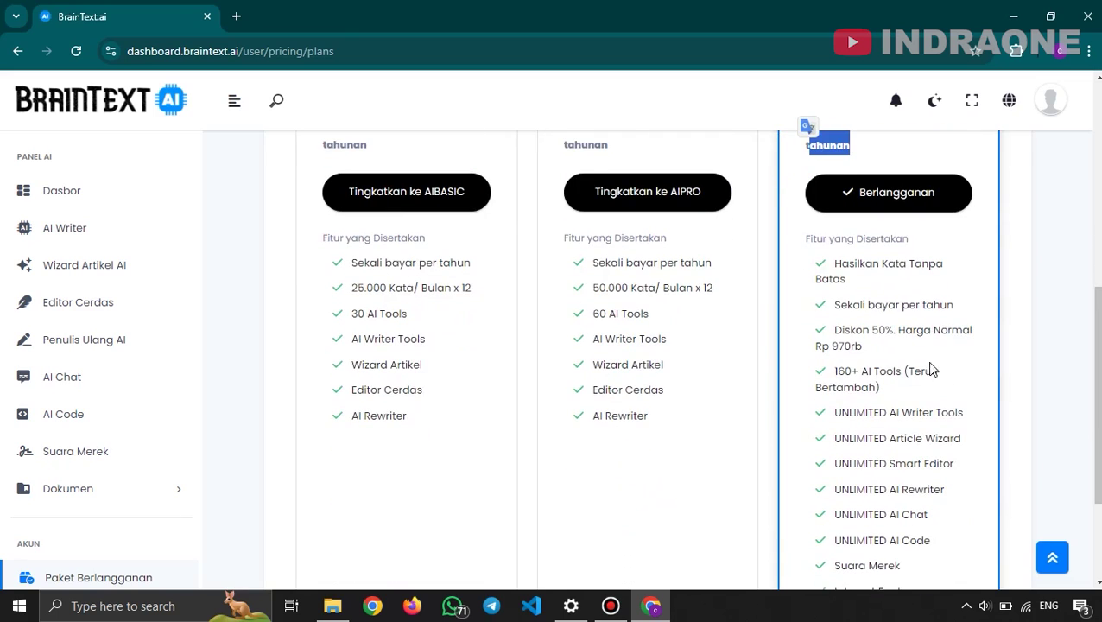
pyautogui.scroll(-1, 923, 429)
pyautogui.click(922, 427)
pyautogui.scroll(3, 873, 390)
pyautogui.scroll(1, 966, 461)
pyautogui.scroll(-1, 963, 454)
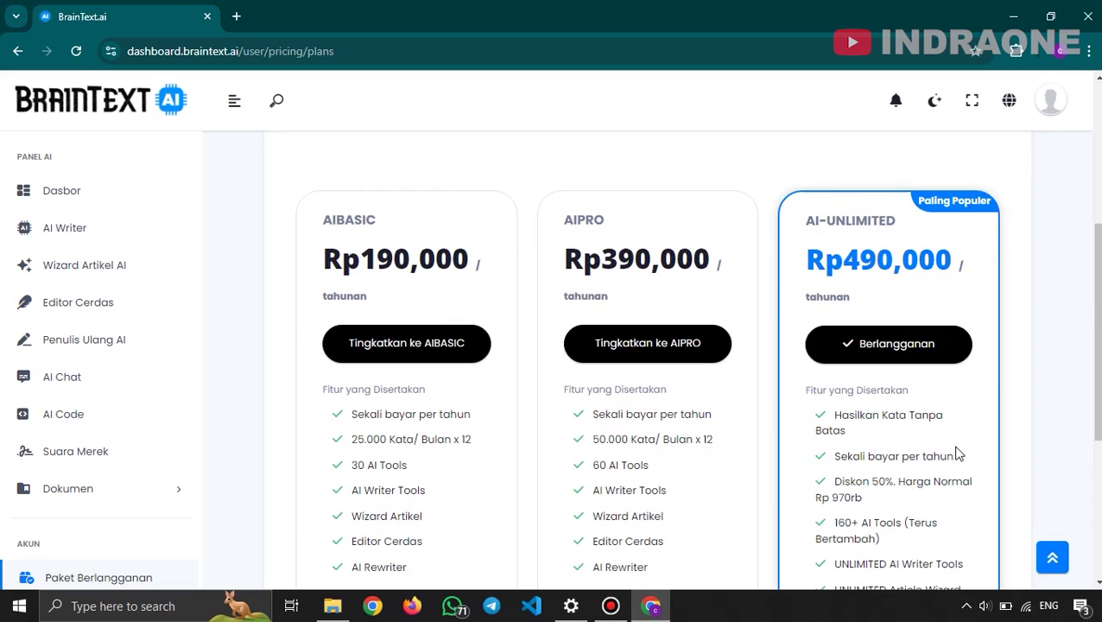
pyautogui.scroll(1, 920, 480)
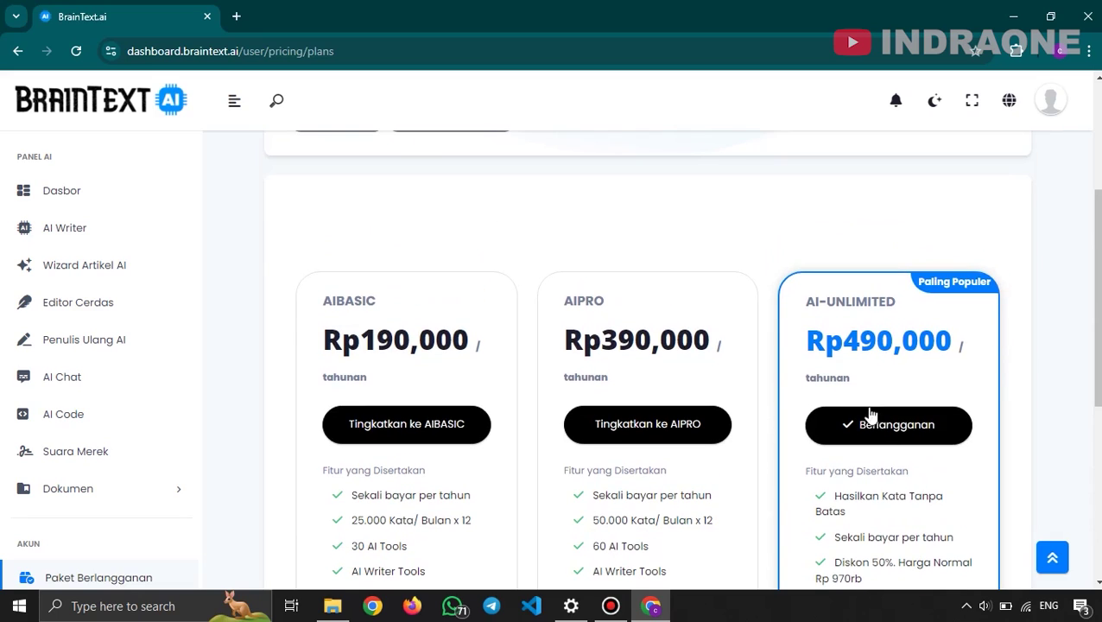
pyautogui.scroll(1, 881, 436)
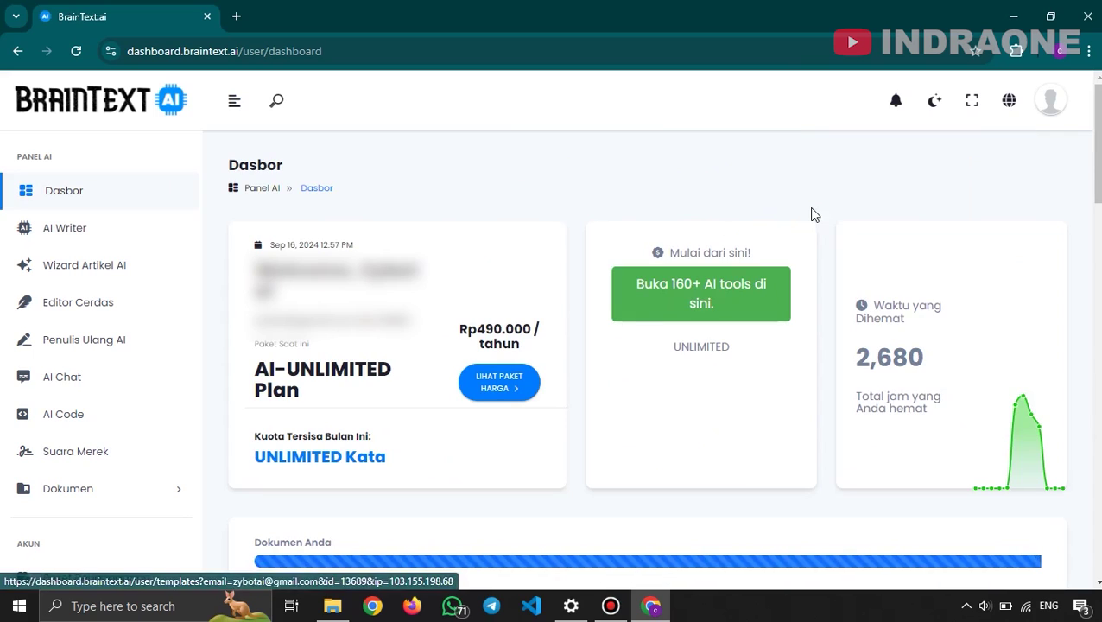